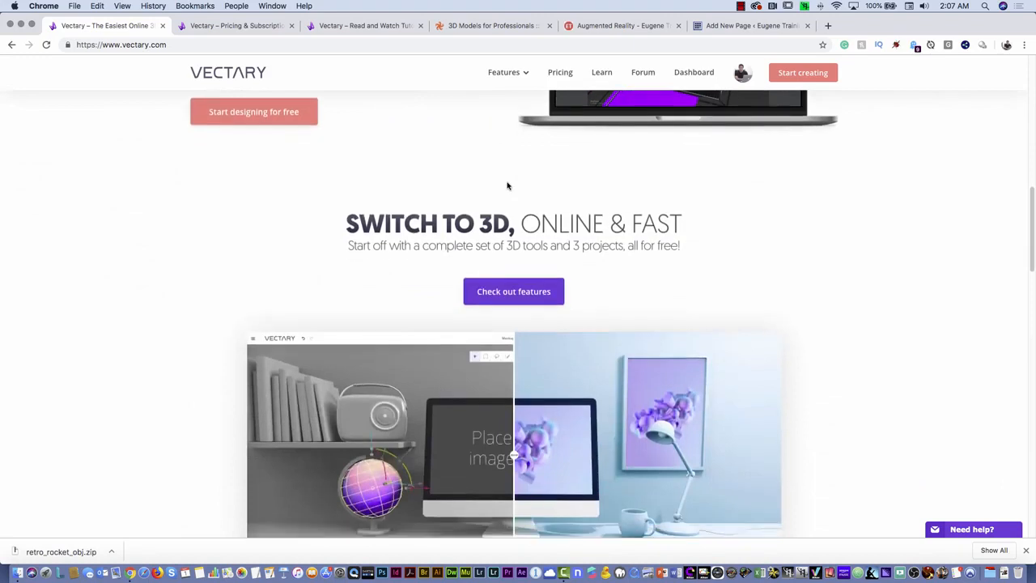
Look through the Vectary home page, from the 3D tools section to the website and social media content and latest blog posts.
scroll(507, 185, down, 1)
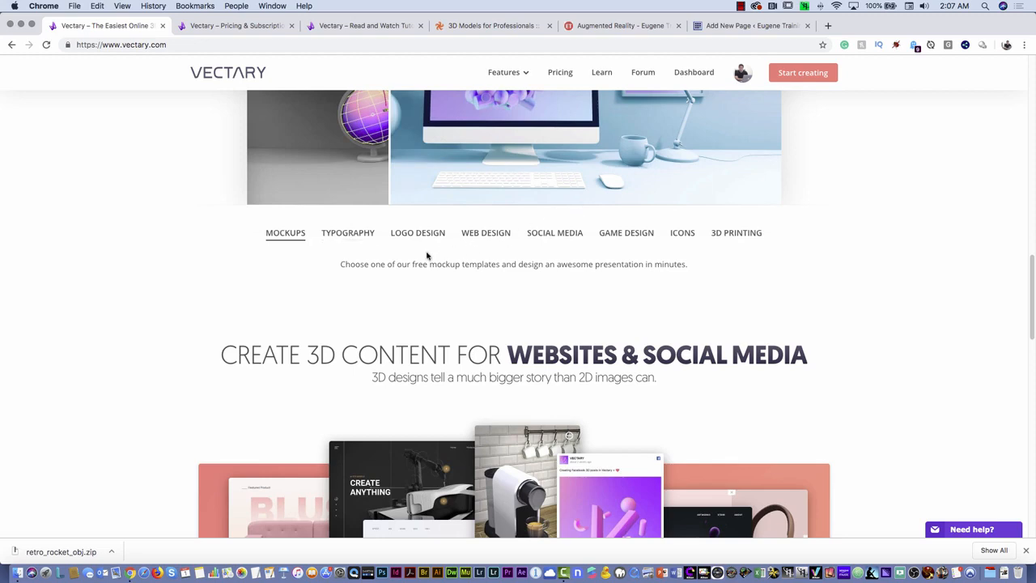
scroll(617, 237, down, 7)
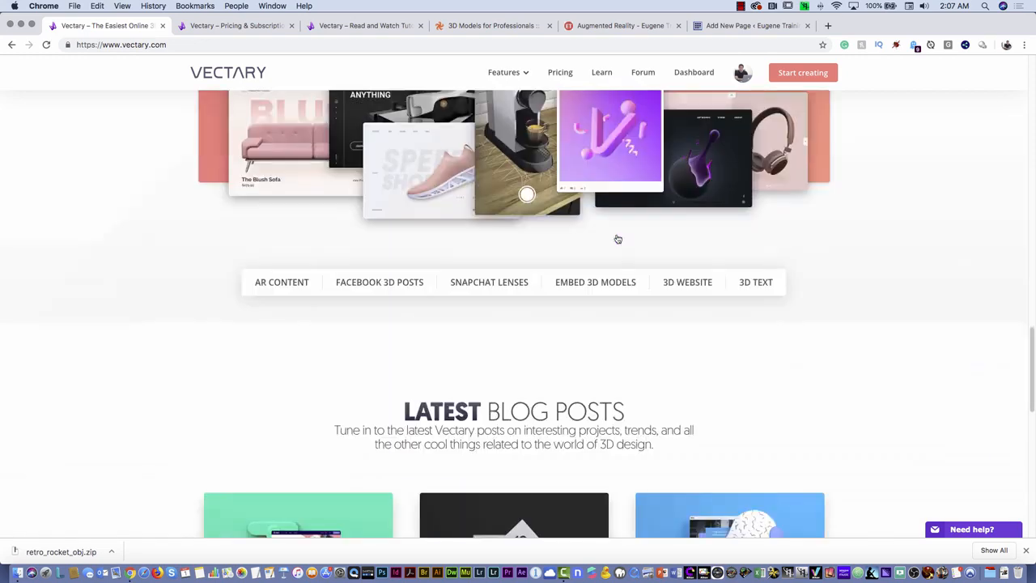
scroll(596, 226, down, 3)
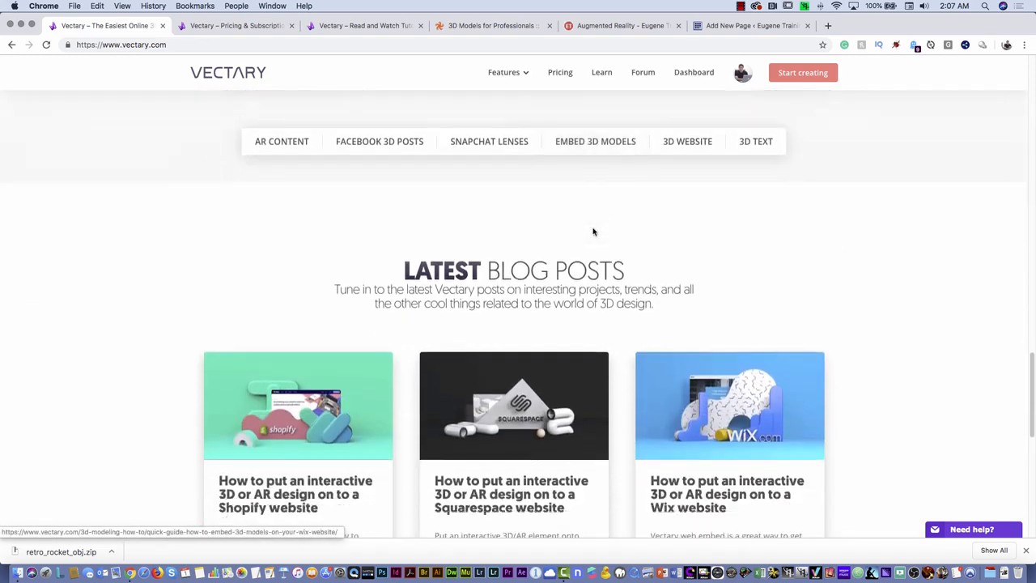
scroll(593, 232, down, 5)
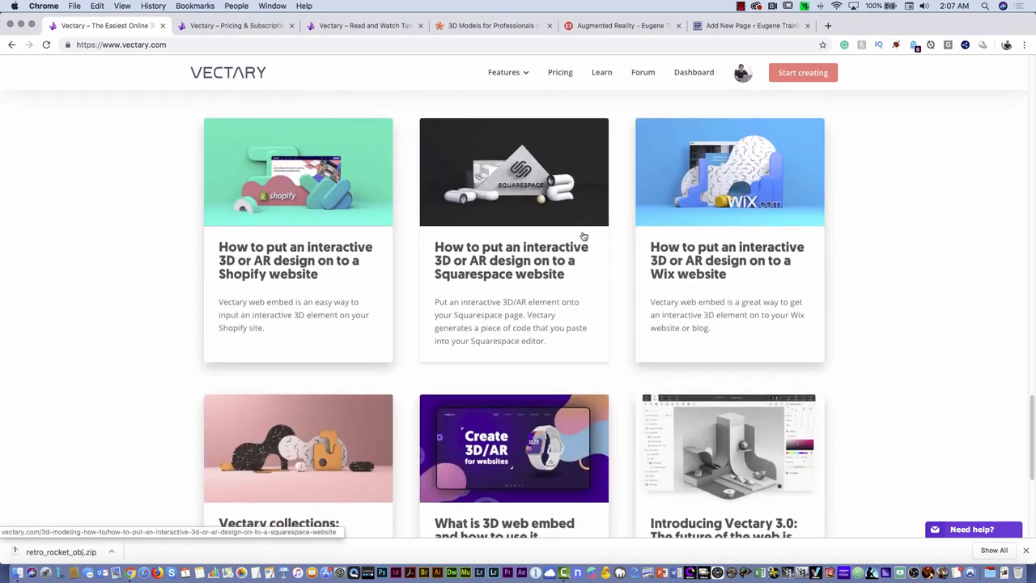
scroll(580, 240, down, 3)
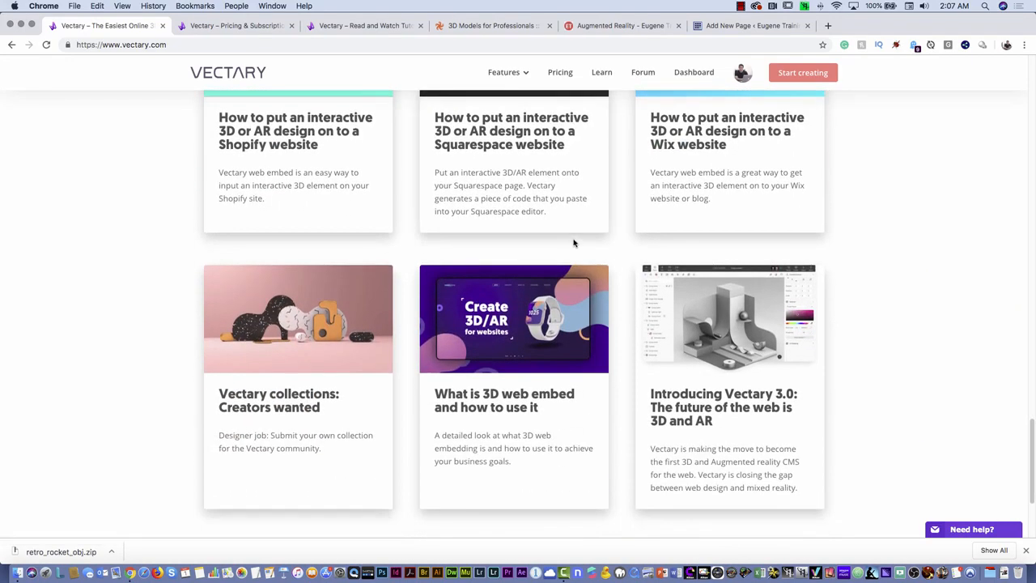
Review the Vectary subscription plans, including the Free, Premium, Studio, Company, Enterprise and Education offers.
click(250, 27)
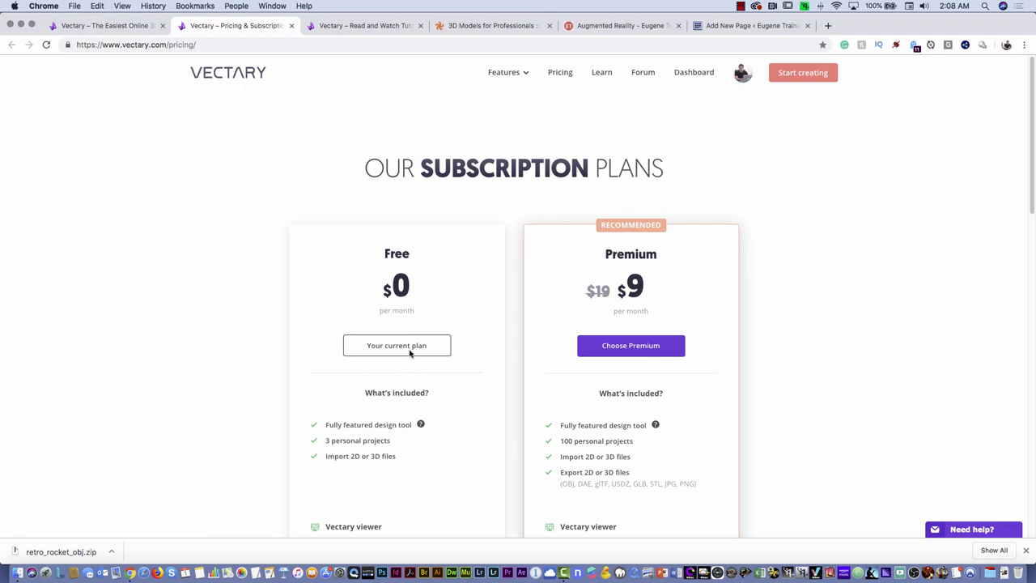
scroll(400, 357, down, 10)
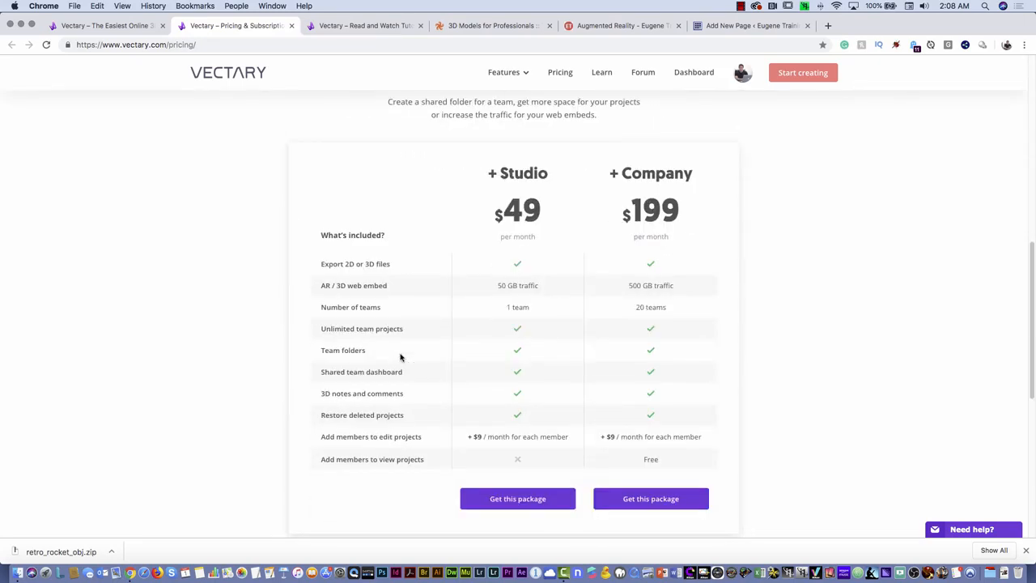
scroll(400, 357, down, 5)
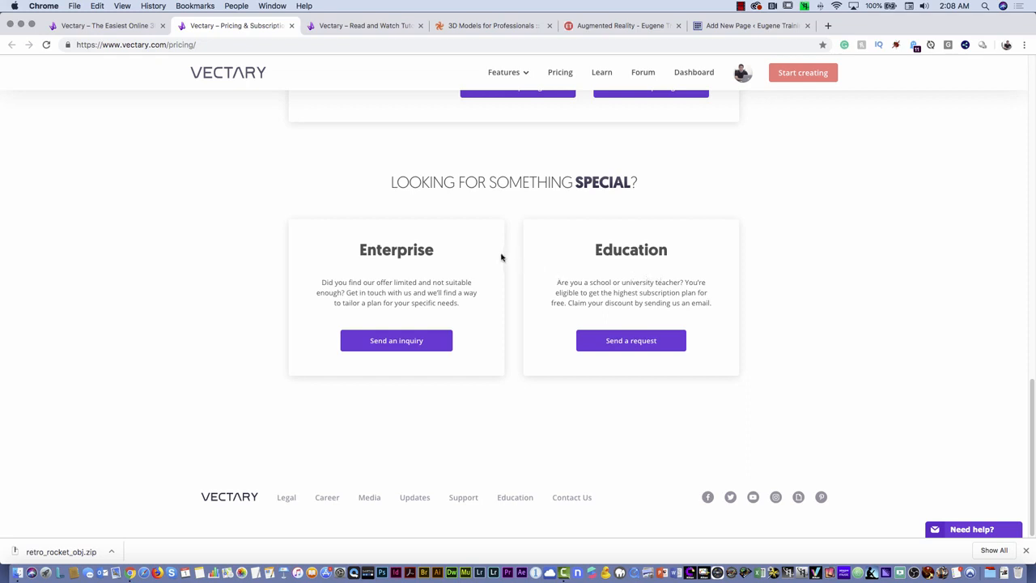
Browse the Learn 3D Modeling page through its How to, Inspiration and News articles.
click(377, 25)
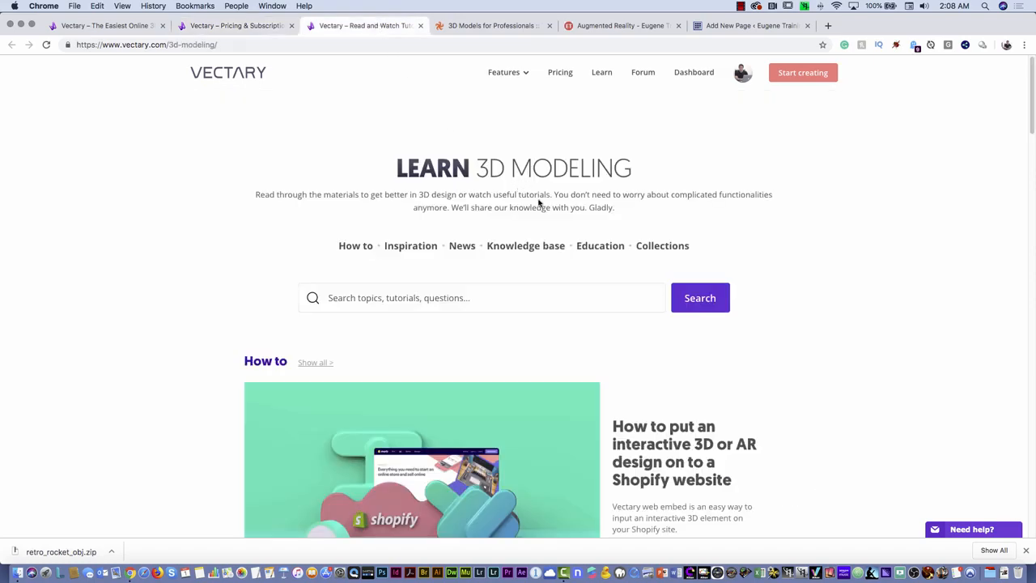
scroll(541, 208, down, 10)
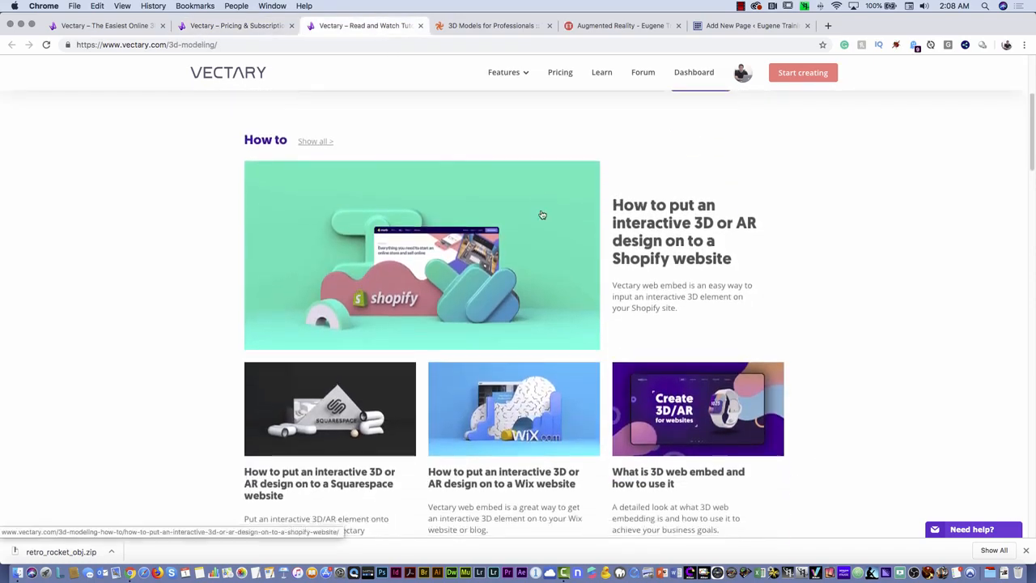
scroll(541, 213, down, 9)
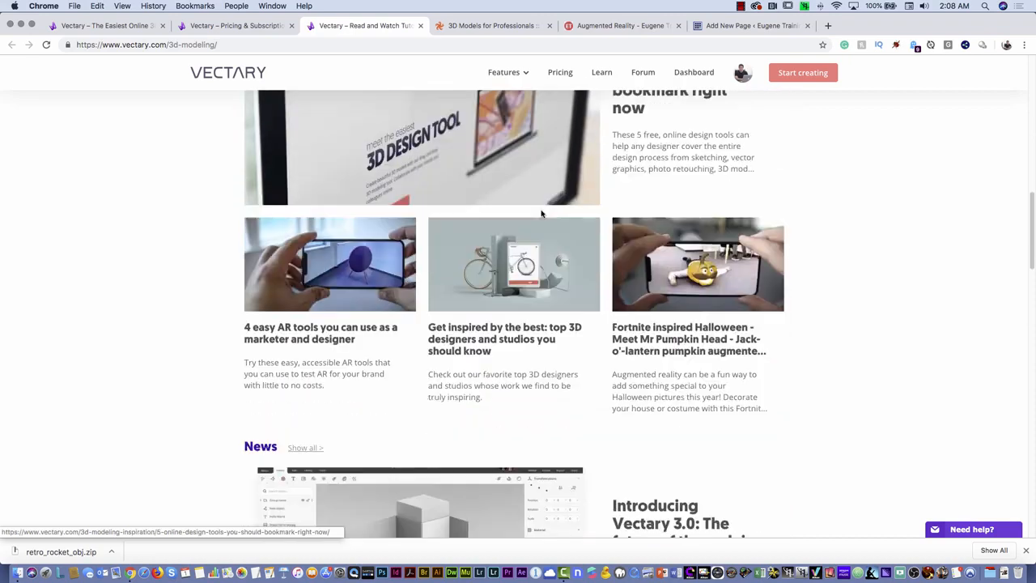
scroll(542, 214, down, 6)
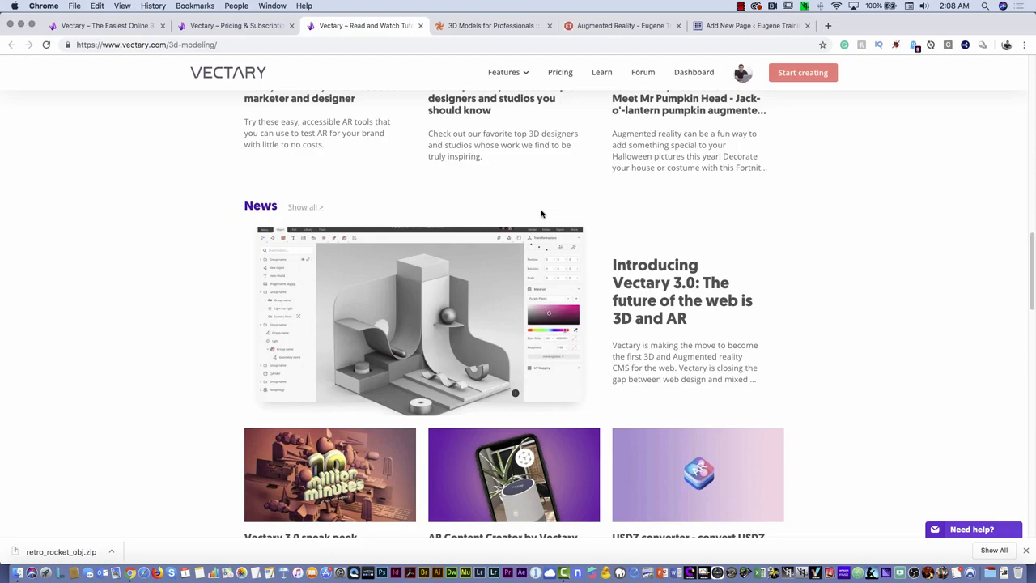
scroll(541, 214, down, 4)
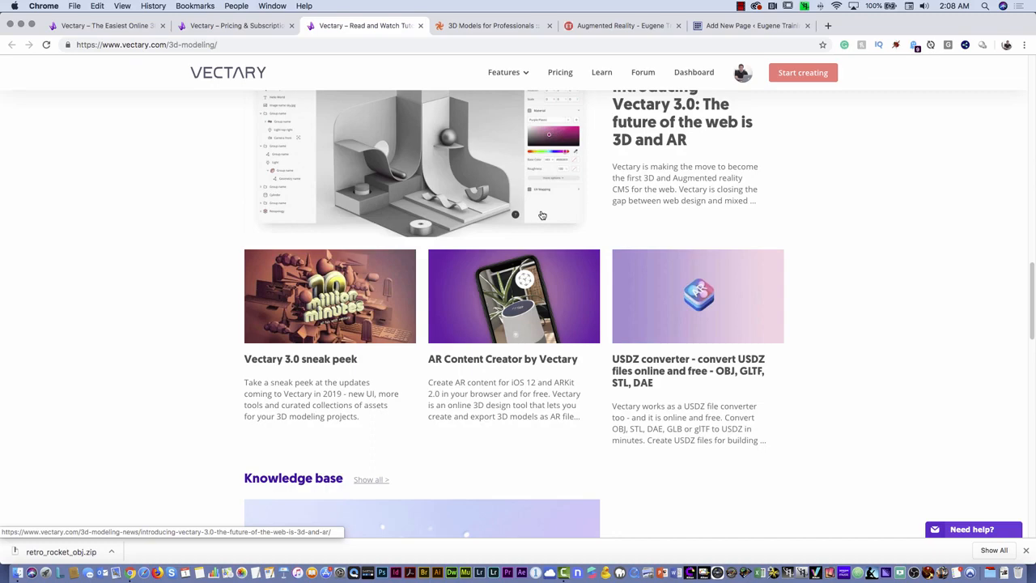
Go from the Vectary home page to the dashboard and create a new personal project.
click(115, 27)
scroll(310, 182, up, 5)
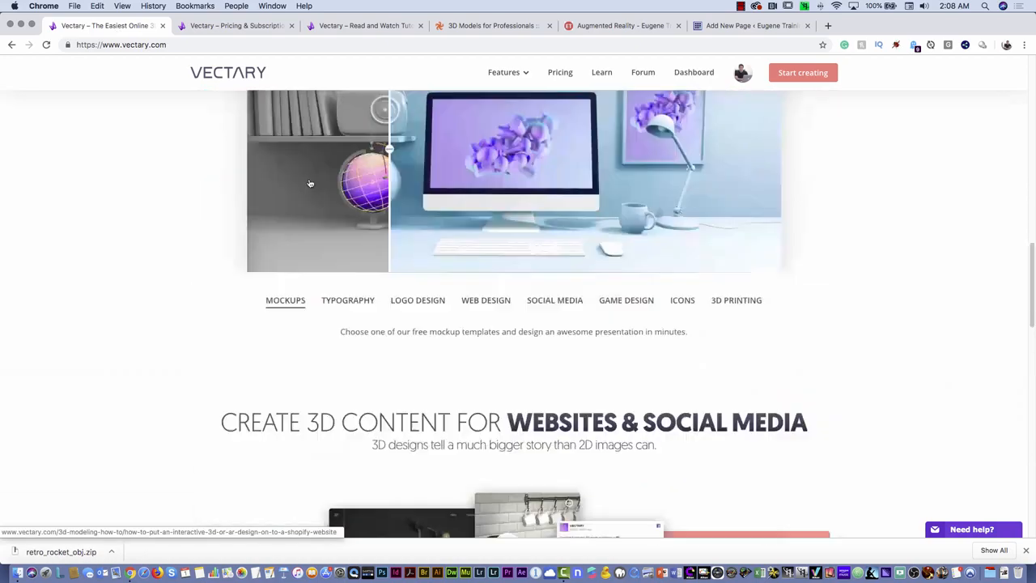
scroll(310, 183, up, 8)
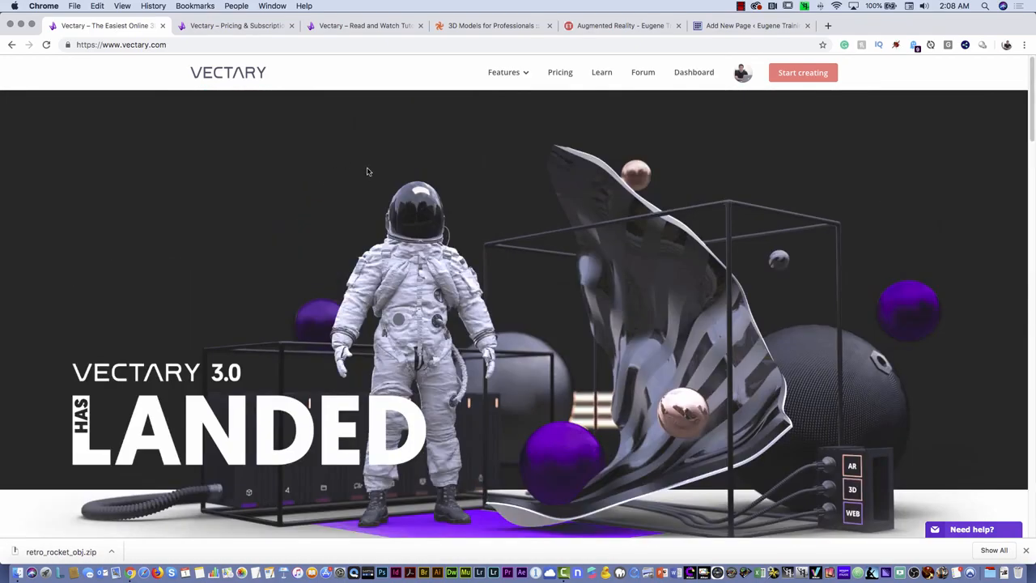
click(694, 77)
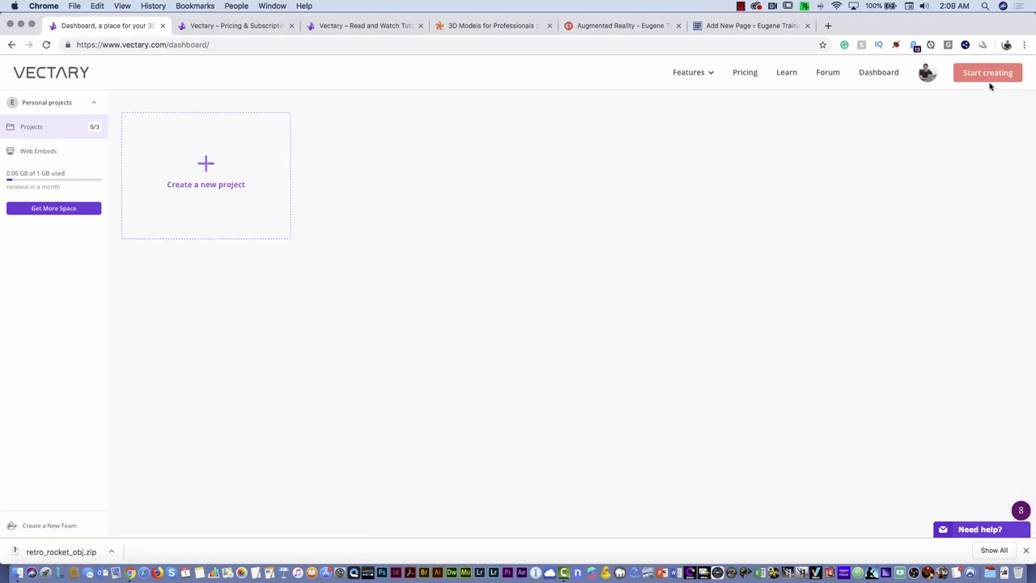
click(220, 173)
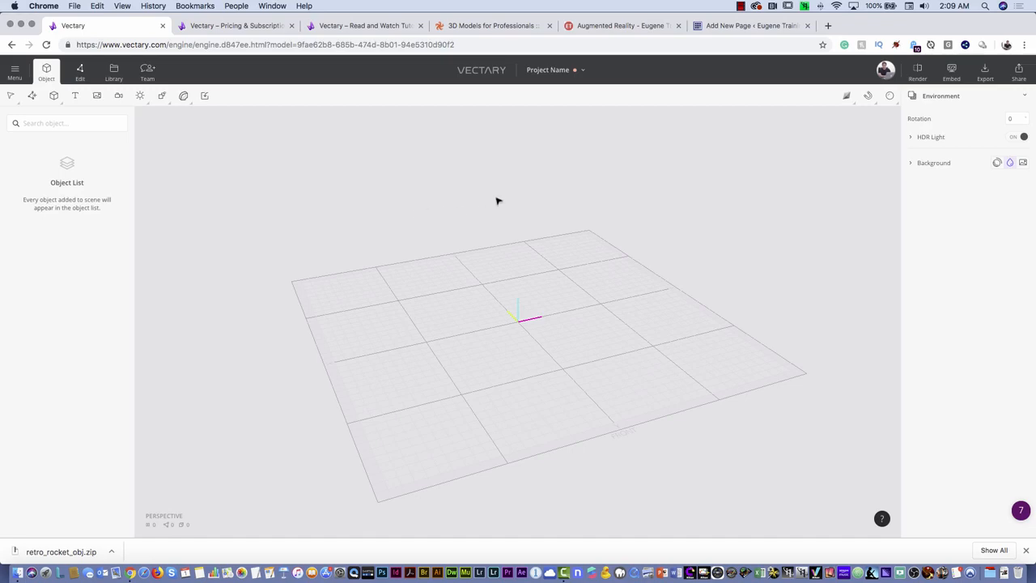
click(15, 71)
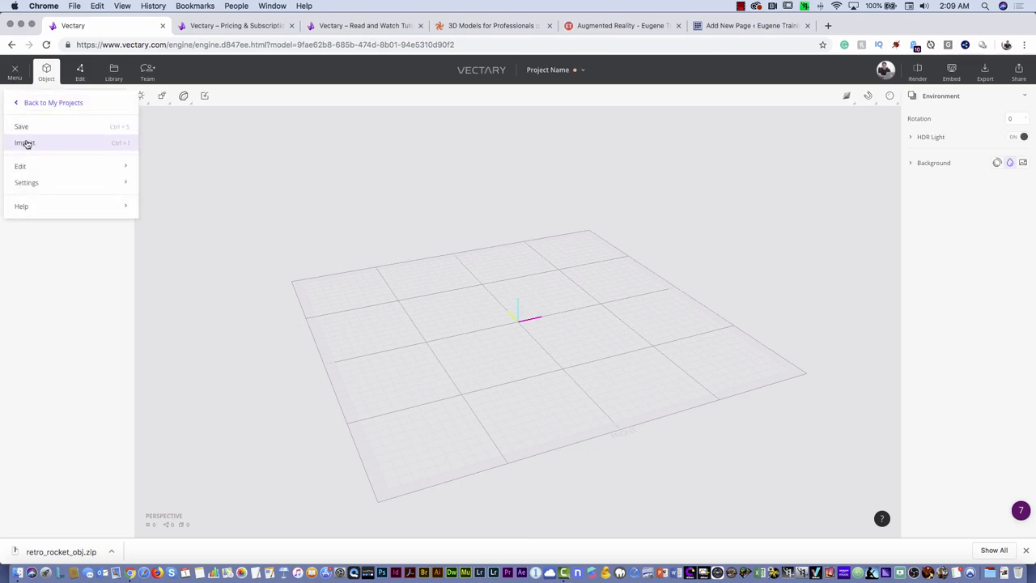
mouse_move(30, 167)
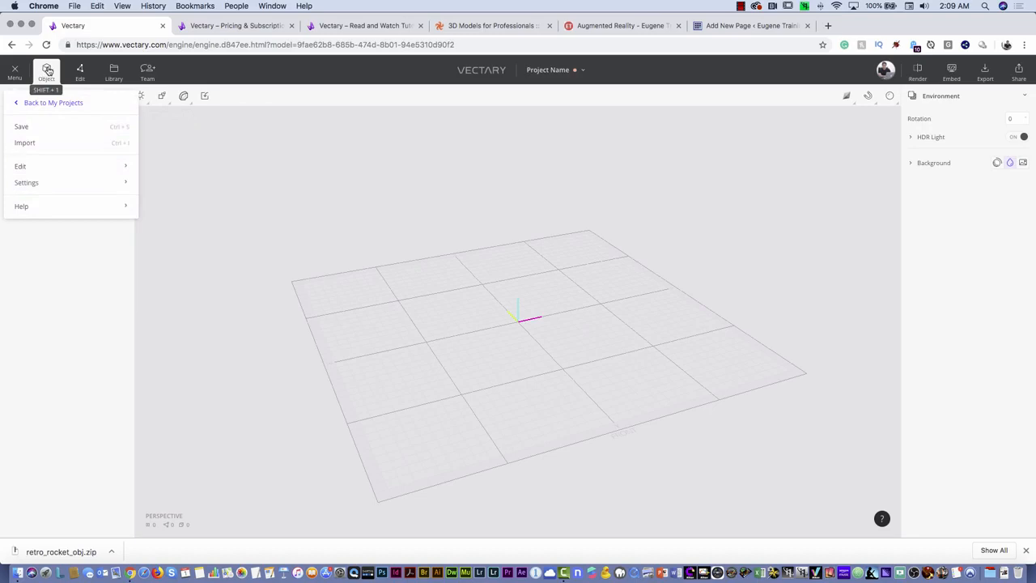
click(240, 168)
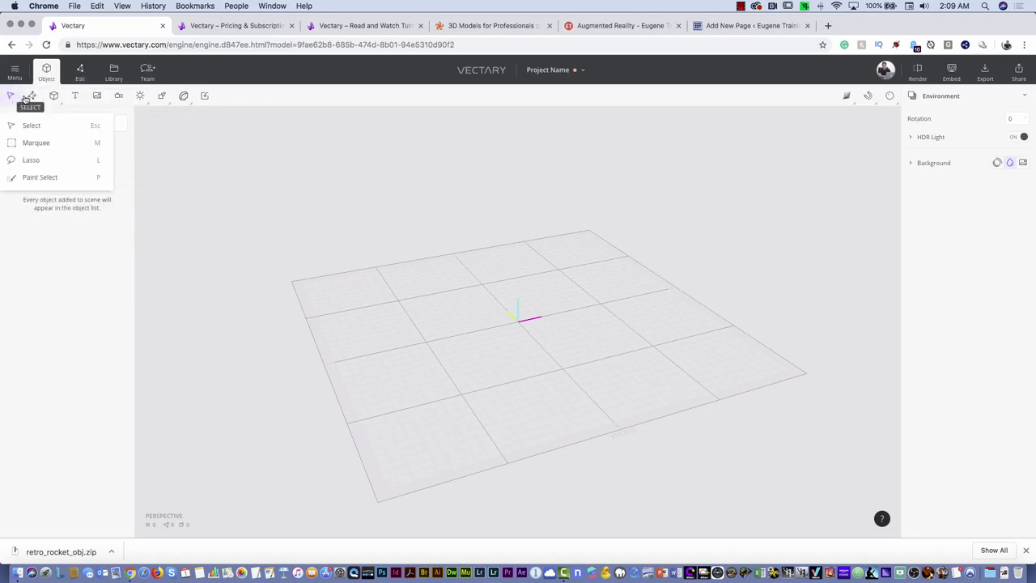
Add a Box primitive to the empty scene.
mouse_move(56, 97)
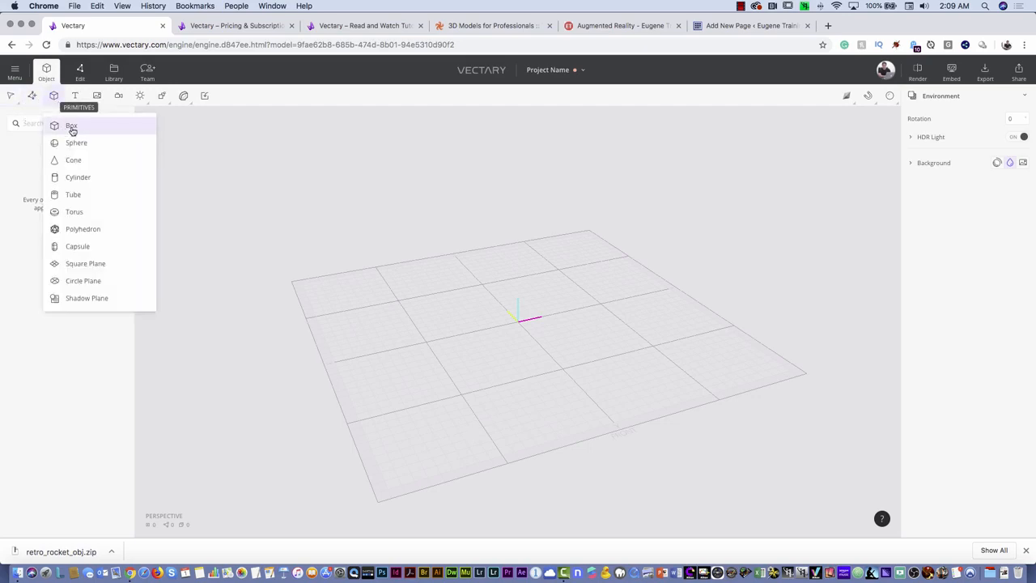
click(71, 128)
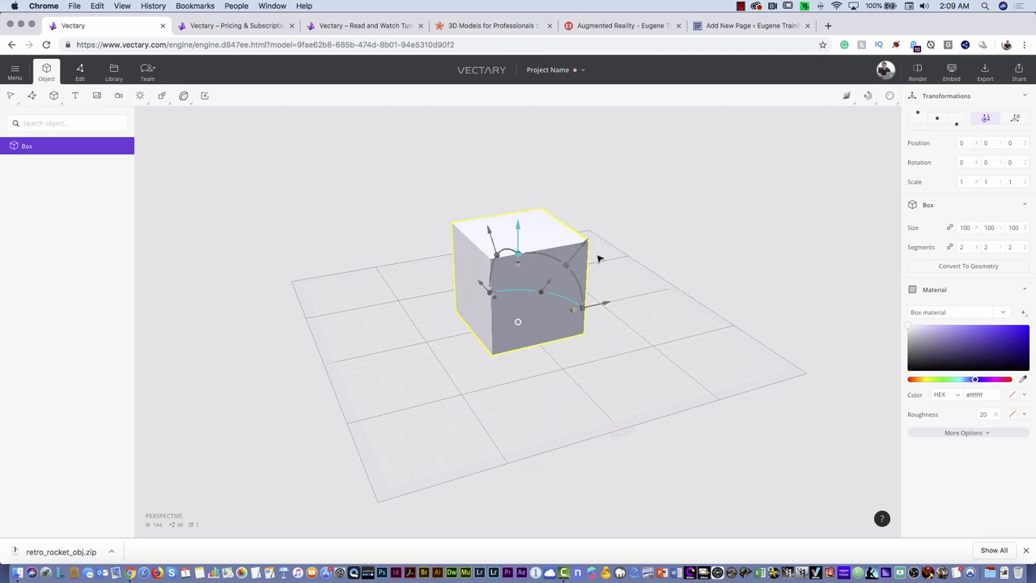
Examine the new box in the viewport from different distances and angles.
scroll(599, 259, up, 10)
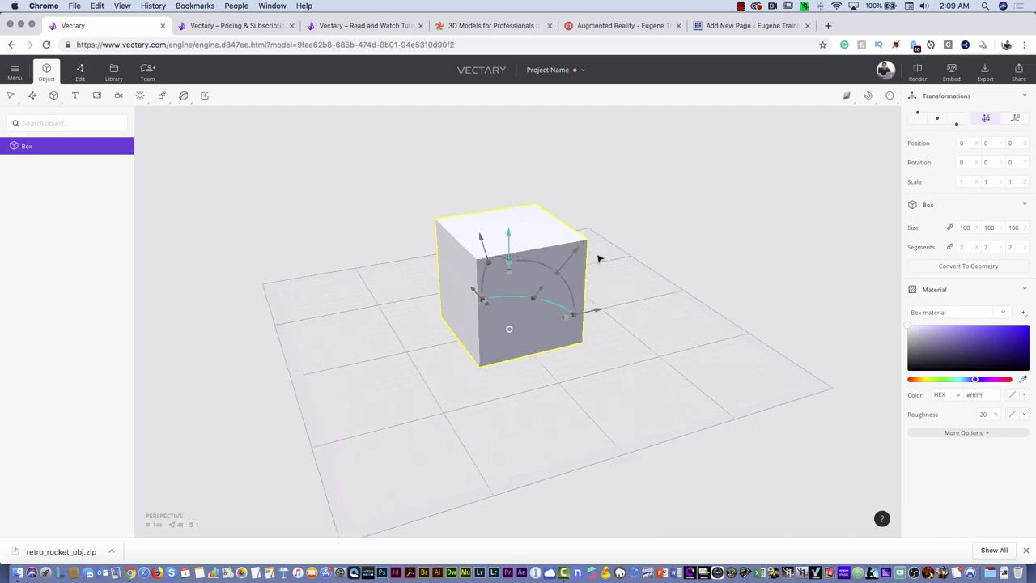
scroll(599, 259, up, 3)
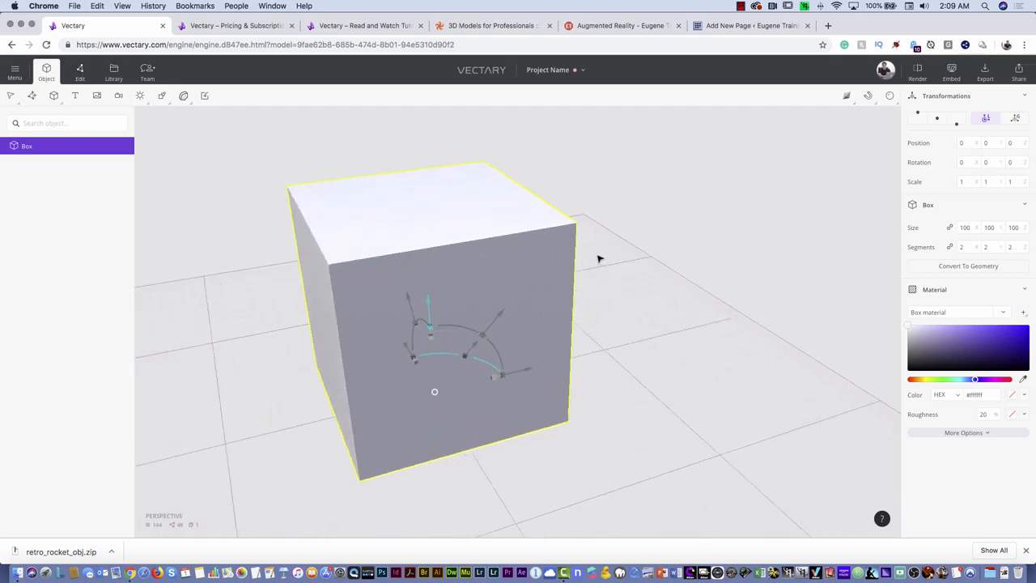
scroll(600, 259, down, 4)
scroll(599, 259, down, 2)
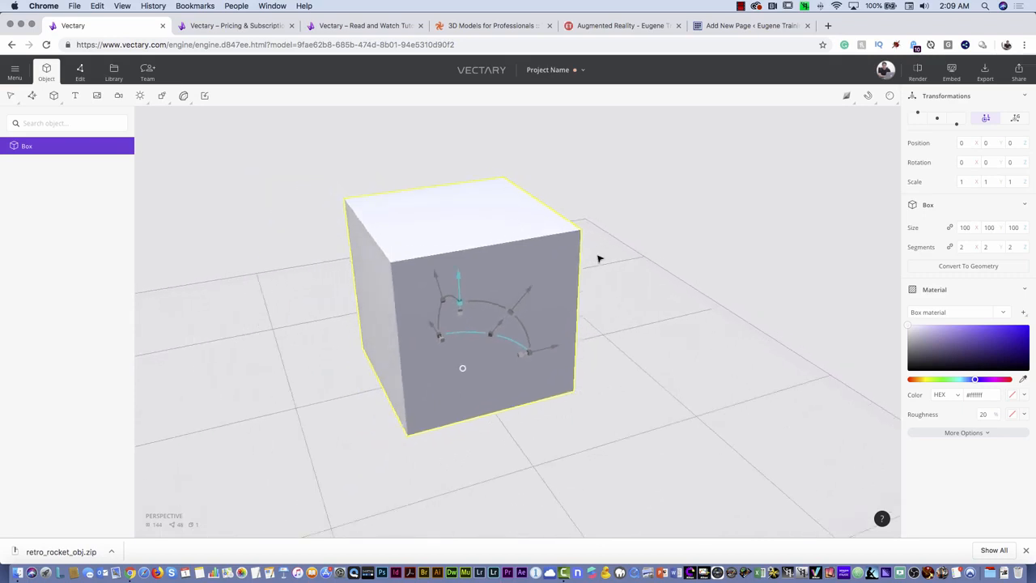
scroll(599, 257, up, 4)
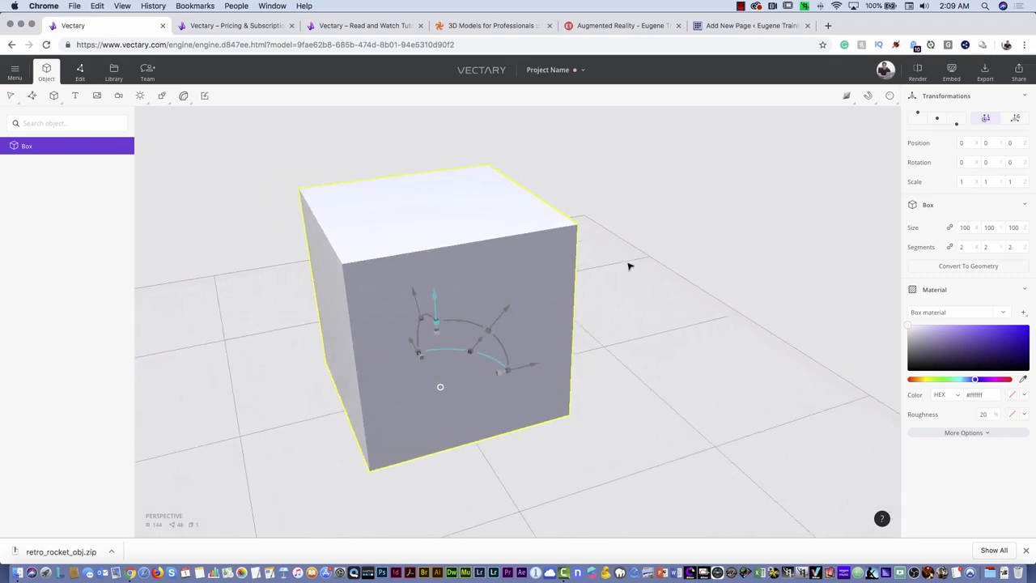
mouse_move(616, 278)
mouse_down()
mouse_move(723, 259)
mouse_move(731, 277)
mouse_move(631, 298)
mouse_move(599, 285)
mouse_up()
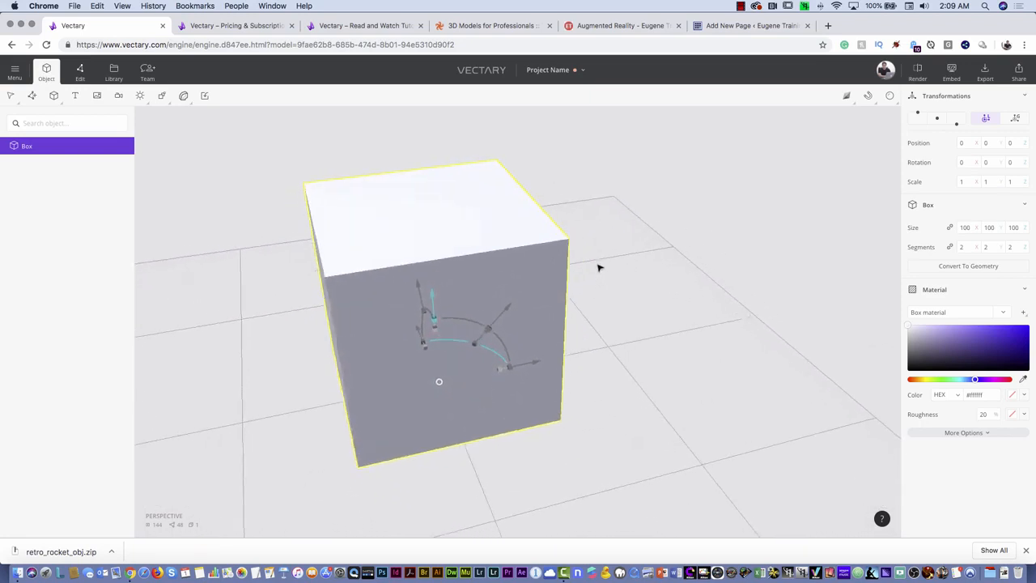
right_drag(599, 267, 626, 259)
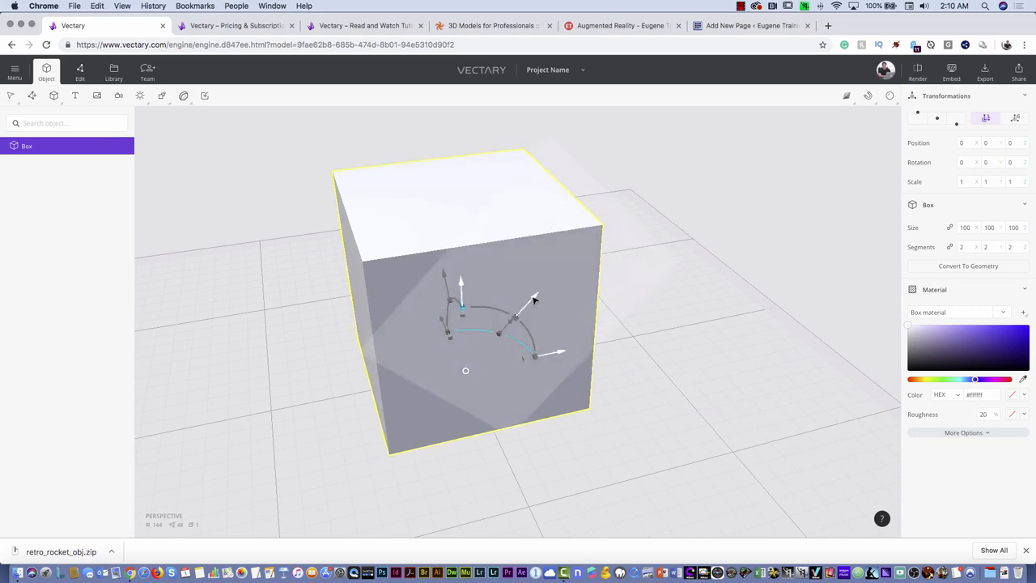
Move the box to about X 17.8, Y -3.8, Z 0.2 and rotate it -90 degrees about the Z axis.
mouse_move(533, 300)
mouse_down()
mouse_move(559, 275)
mouse_move(541, 291)
mouse_move(552, 305)
mouse_up()
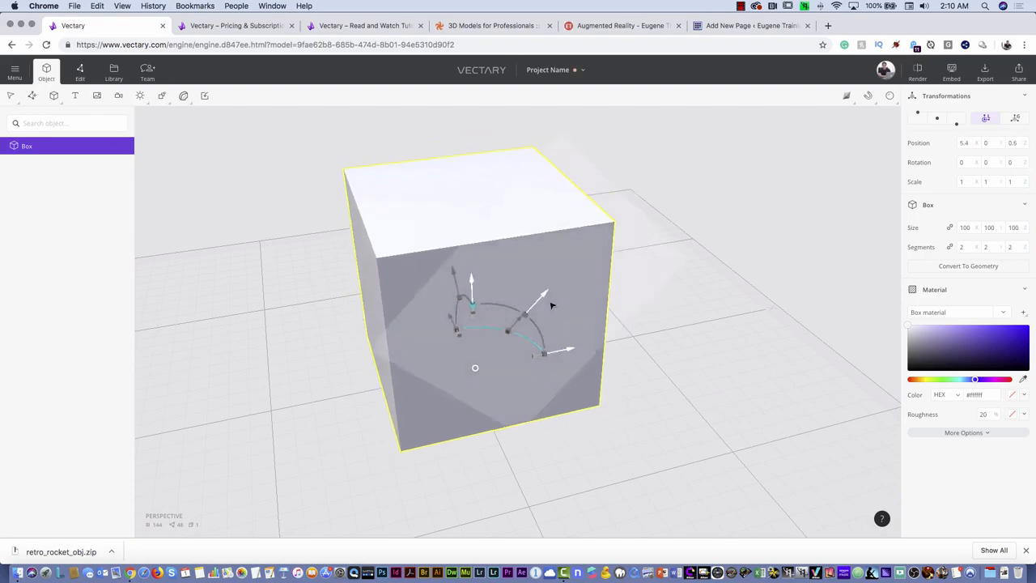
drag(559, 349, 591, 343)
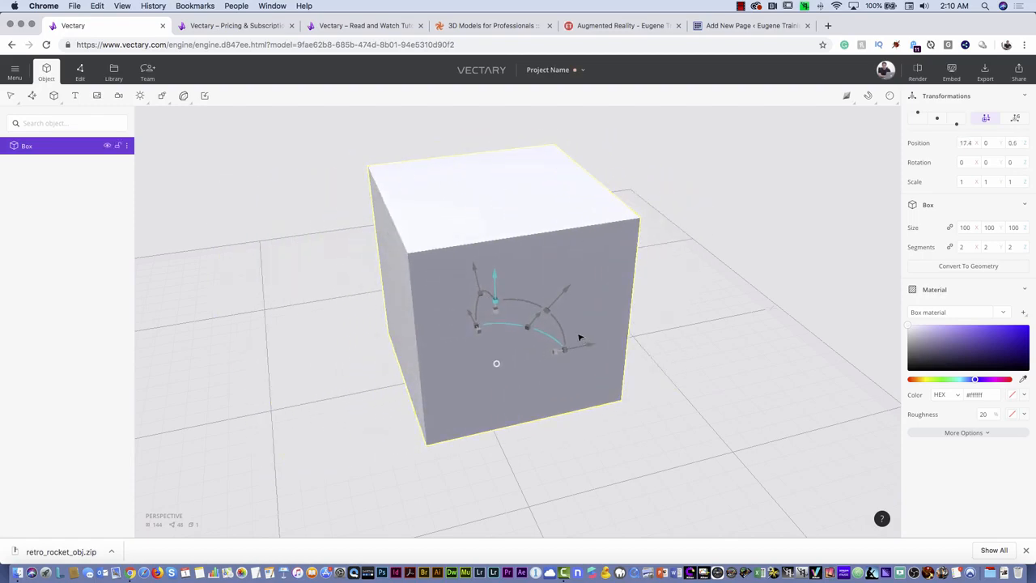
drag(473, 318, 571, 370)
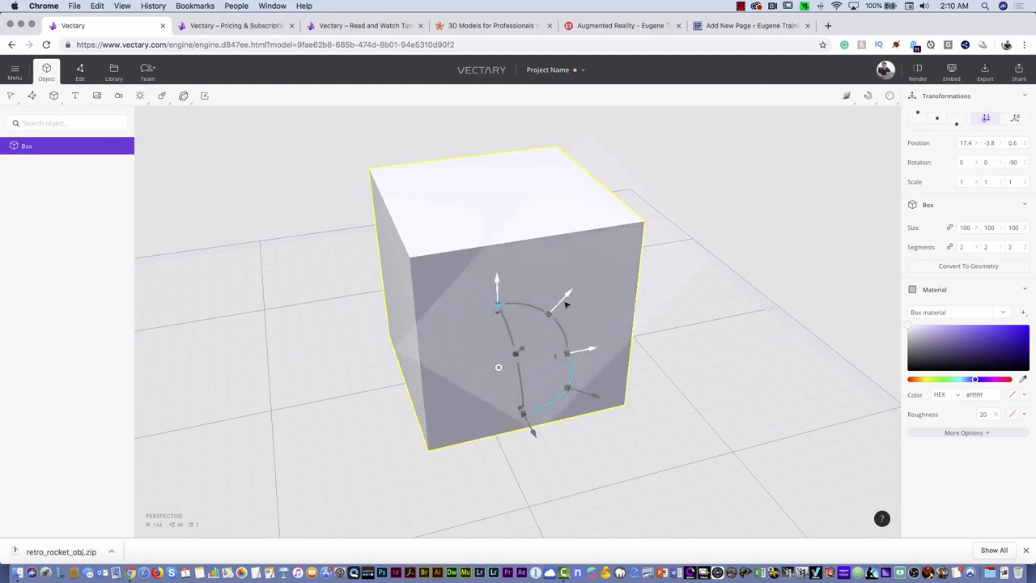
drag(566, 302, 566, 303)
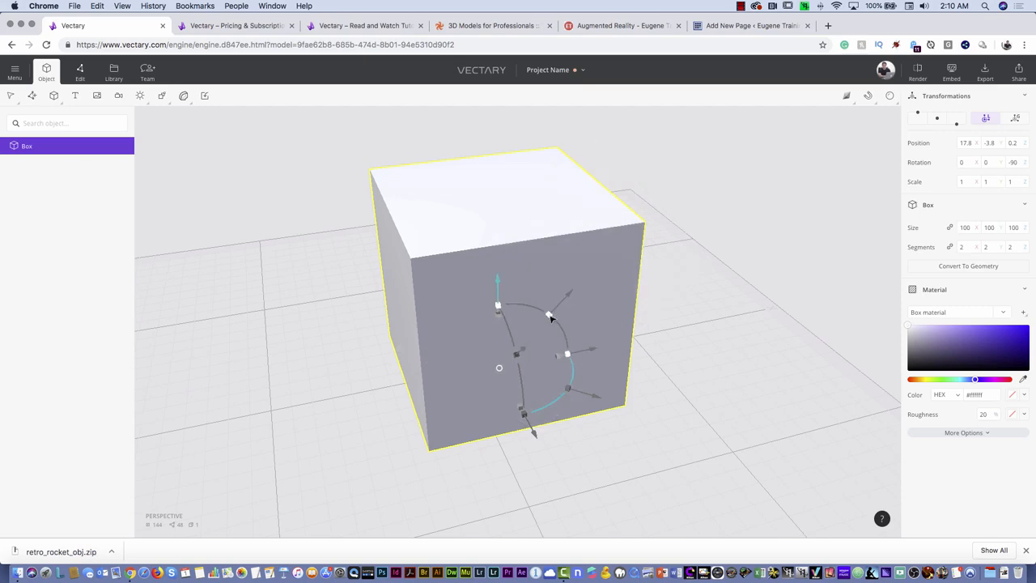
Scale the box to about 0.95 in X, 0.91 in Y and 1.08 in Z, and open the transform gizmo's options.
drag(550, 317, 502, 301)
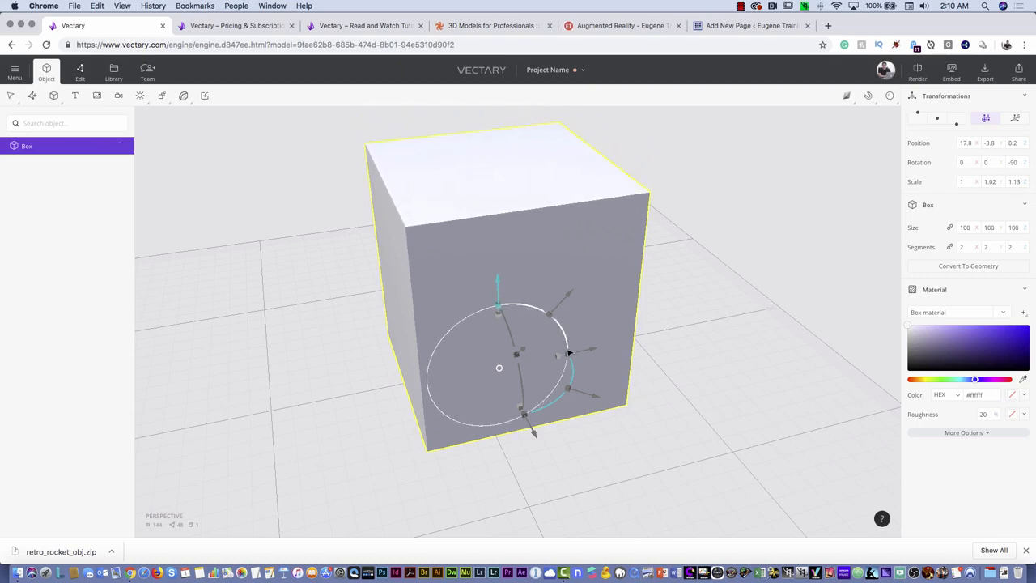
mouse_move(569, 353)
mouse_down()
mouse_move(596, 347)
mouse_move(558, 357)
mouse_up()
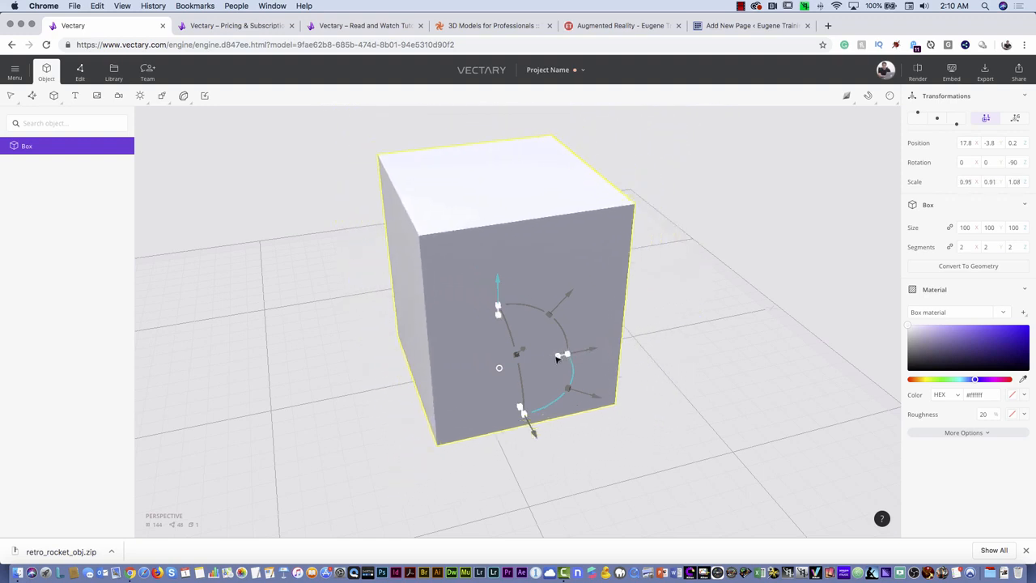
click(499, 368)
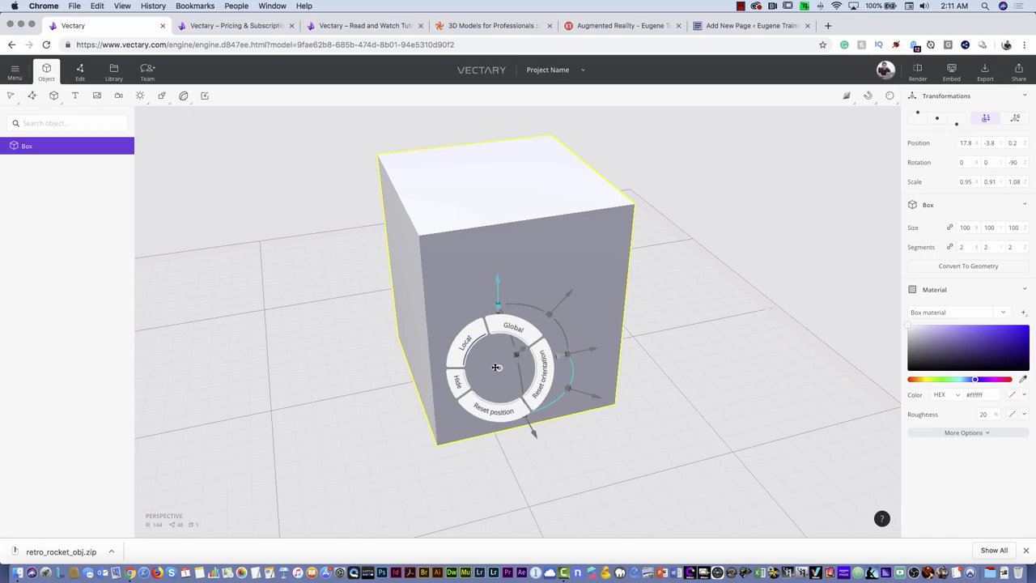
Undo the box's scaling and the earlier edits until the scene is empty.
click(635, 356)
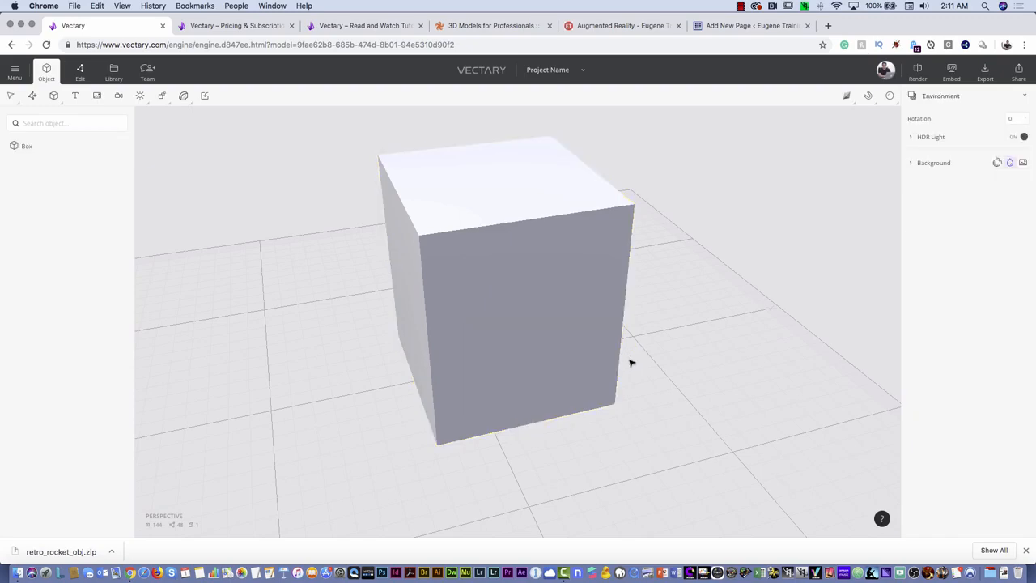
click(492, 224)
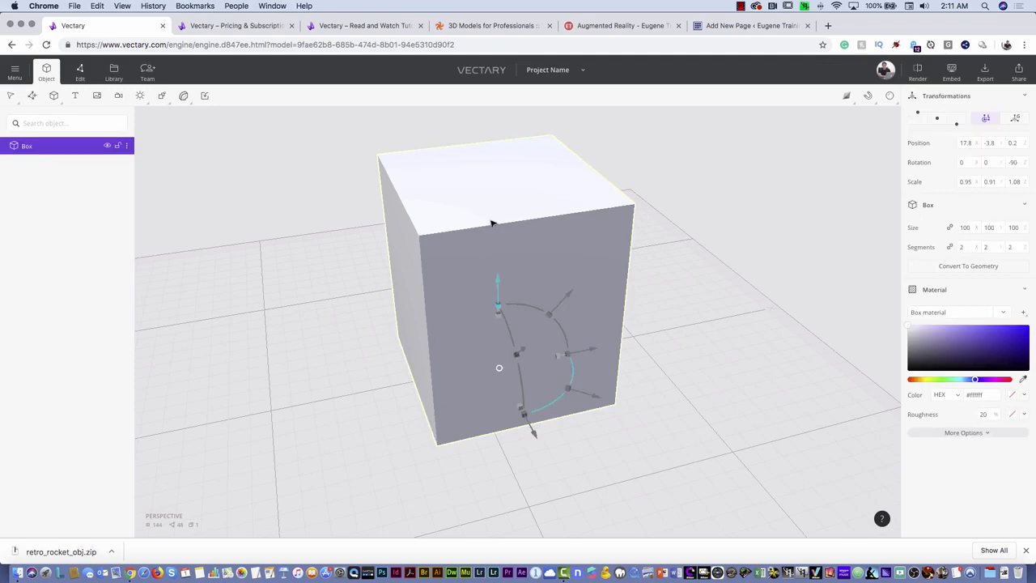
key(super+z)
key(super+z)
key(super+z)
key(super+z)
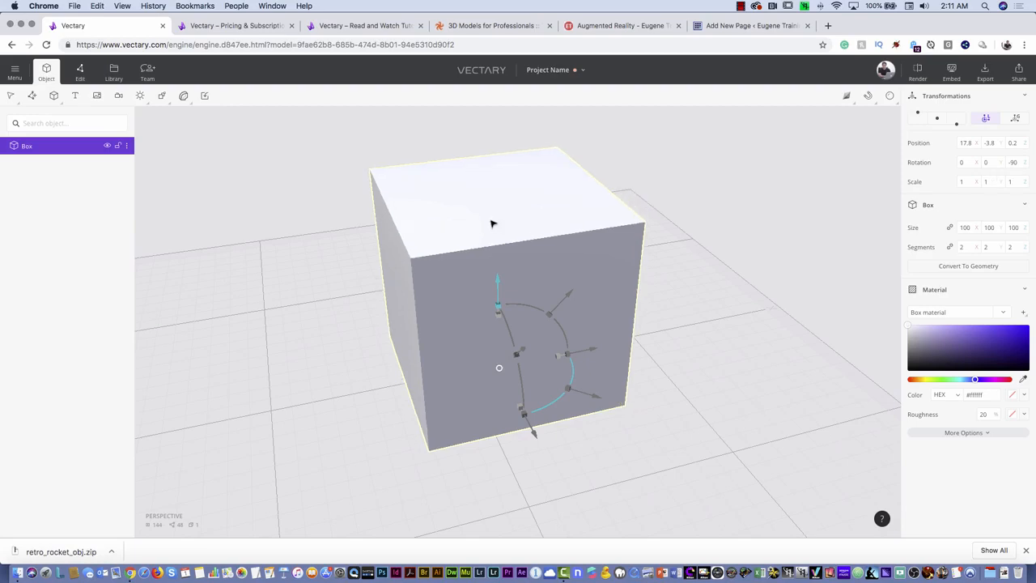
key(super+z)
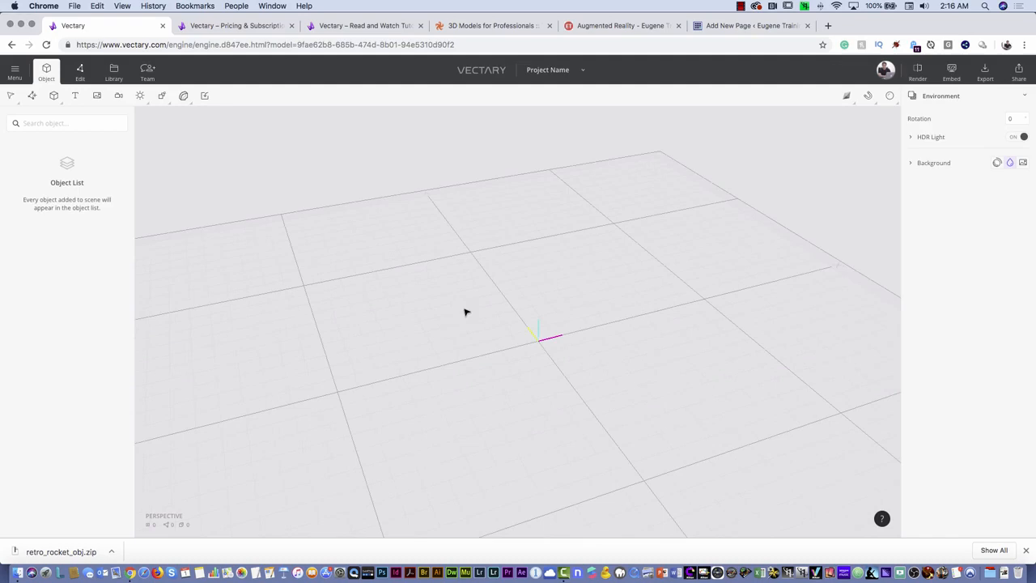
Add a Sphere primitive to the empty scene and bring the whole sphere into view.
scroll(466, 312, up, 5)
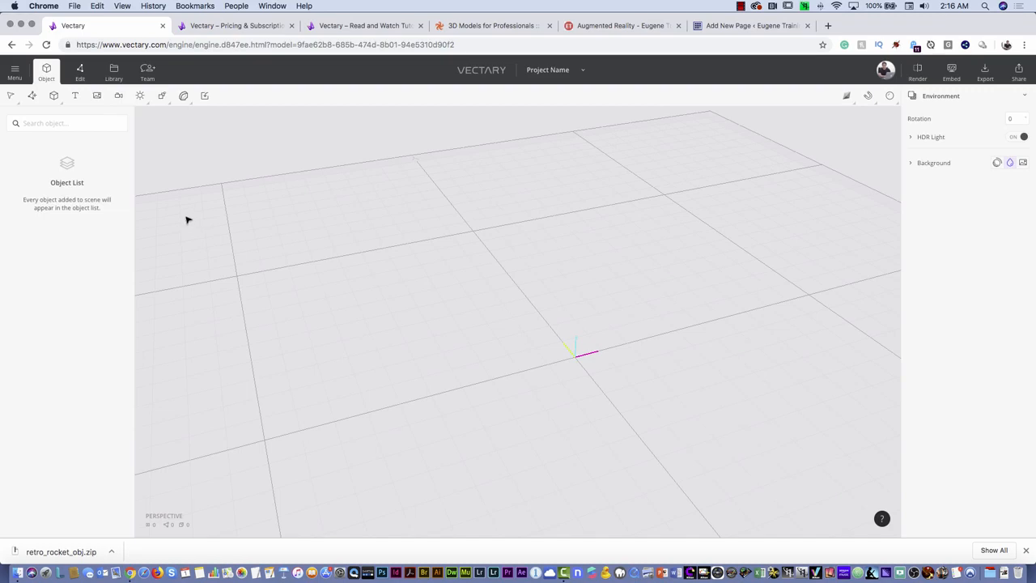
click(54, 97)
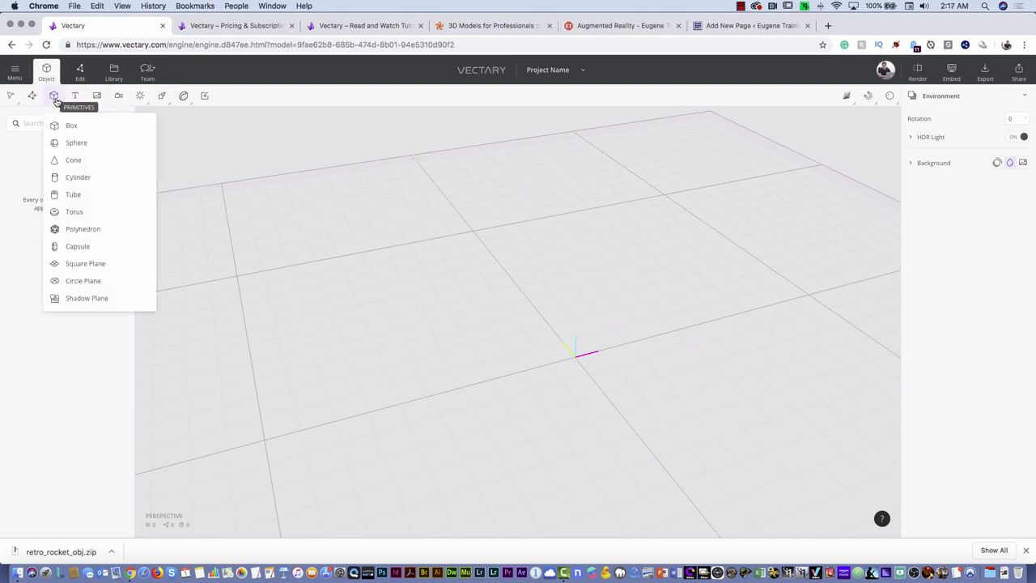
click(72, 143)
scroll(534, 251, down, 2)
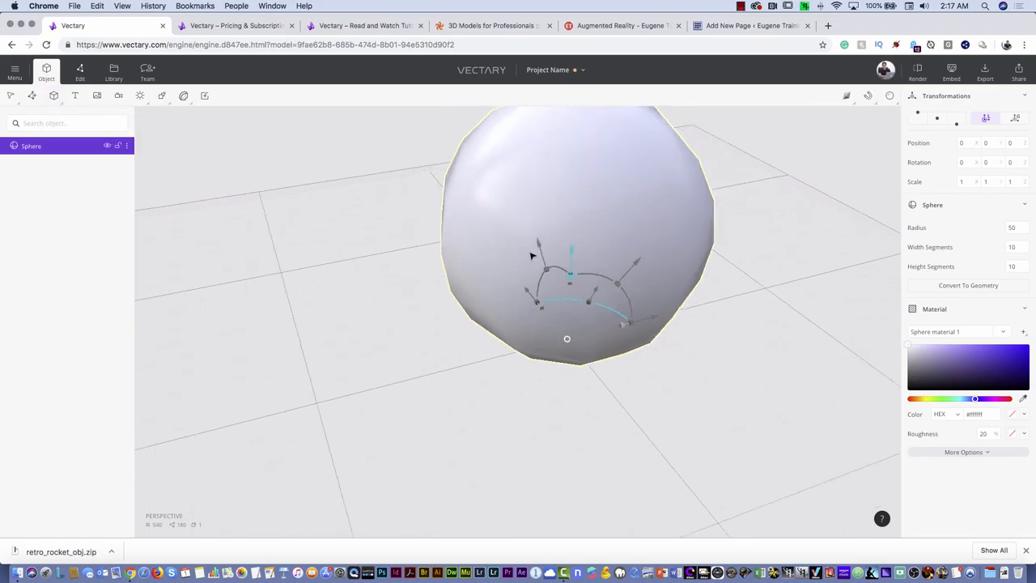
scroll(531, 256, down, 3)
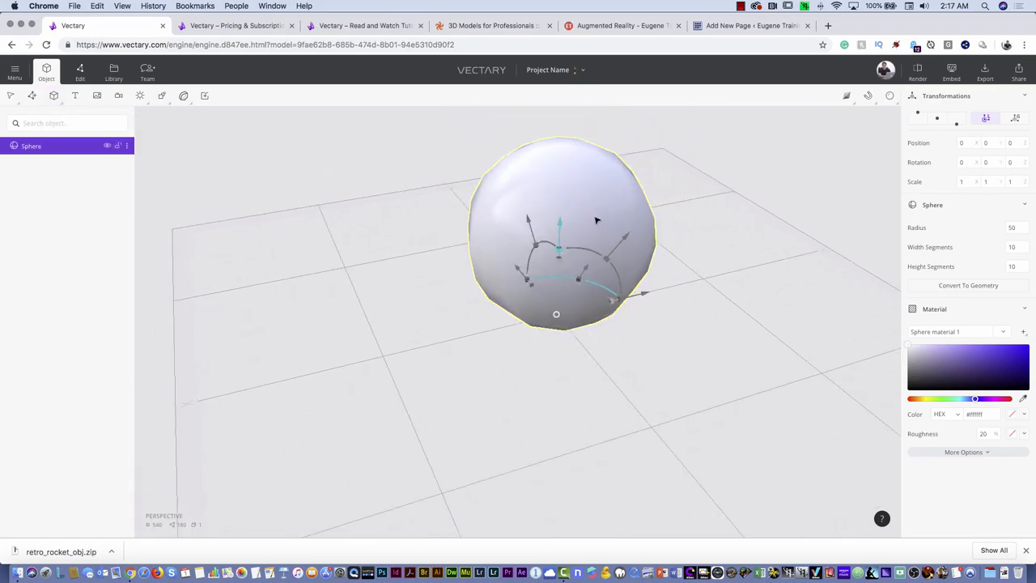
mouse_move(592, 227)
mouse_down()
mouse_move(583, 234)
mouse_move(645, 241)
mouse_move(782, 206)
mouse_move(643, 213)
mouse_move(607, 229)
mouse_up()
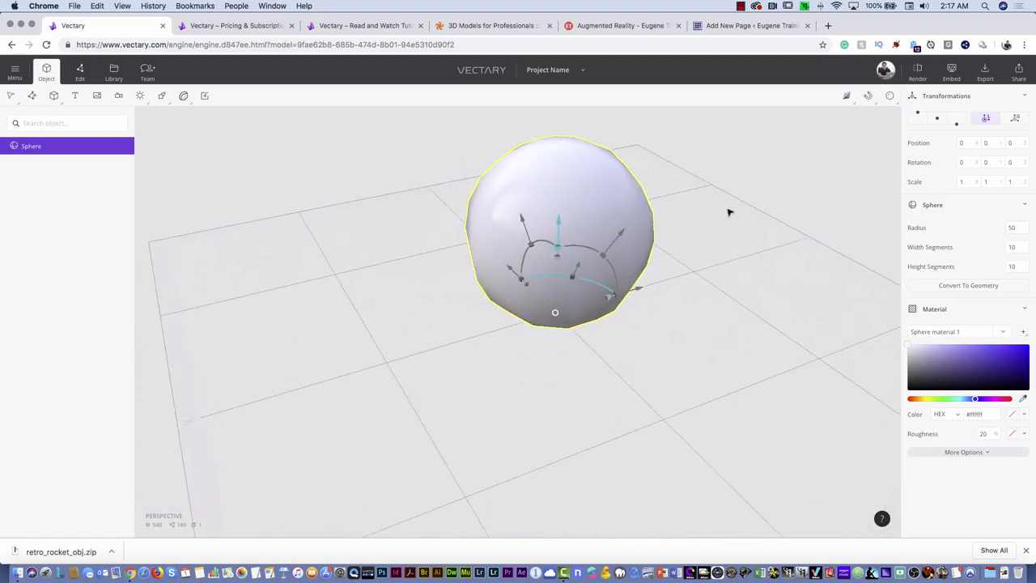
Set the sphere's radius to 67.
click(1021, 227)
scroll(1020, 227, down, 10)
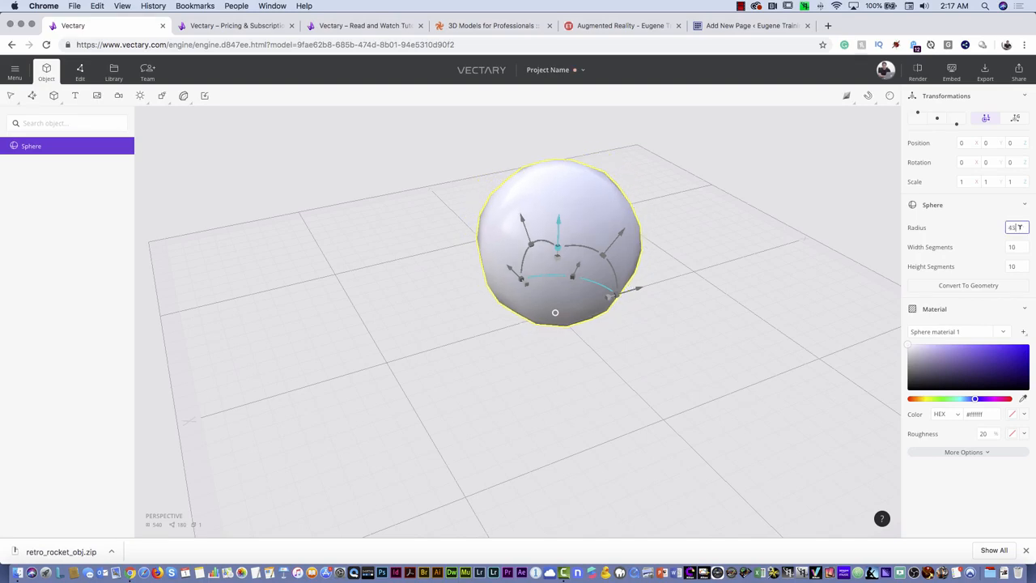
scroll(1020, 227, up, 11)
scroll(1019, 227, up, 15)
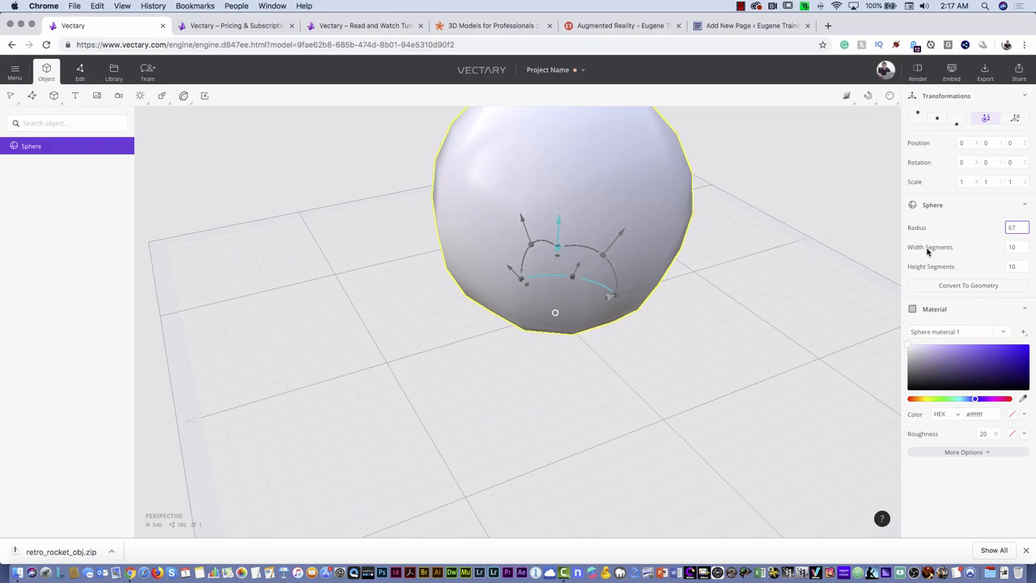
Set the sphere's width segments and height segments to 16 each to smooth its outline.
click(1018, 246)
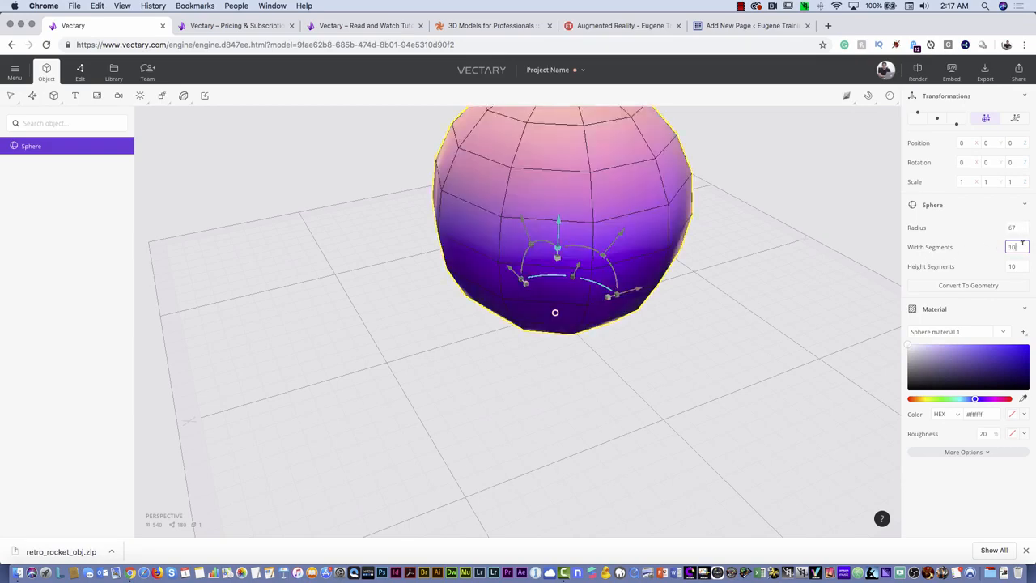
drag(1023, 243, 1021, 258)
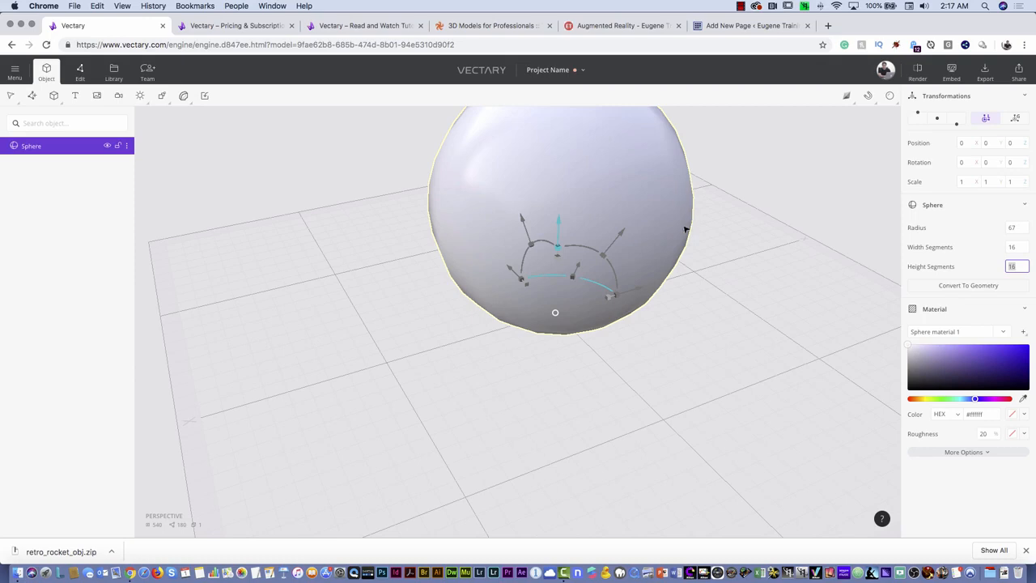
click(770, 225)
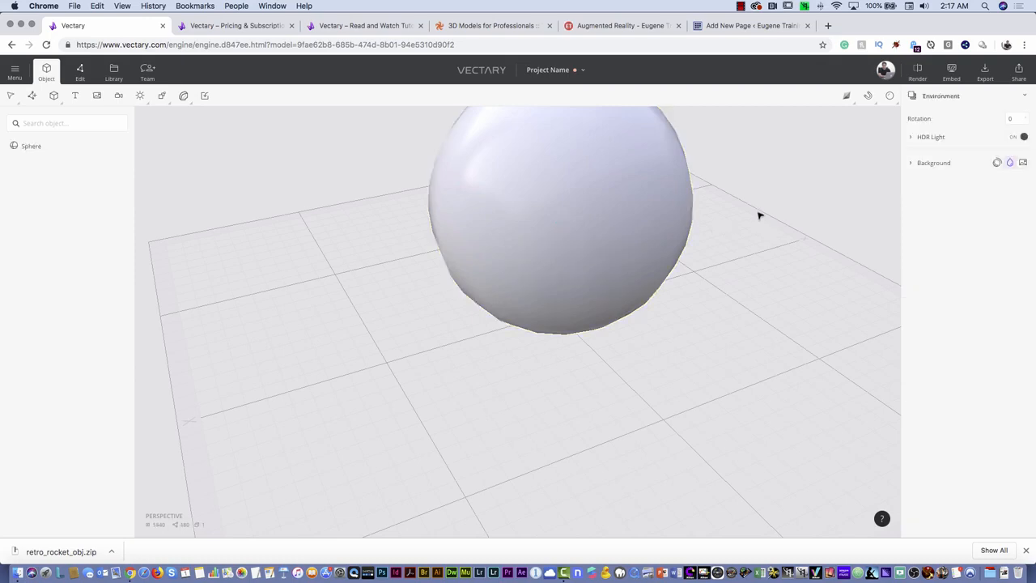
drag(754, 213, 715, 273)
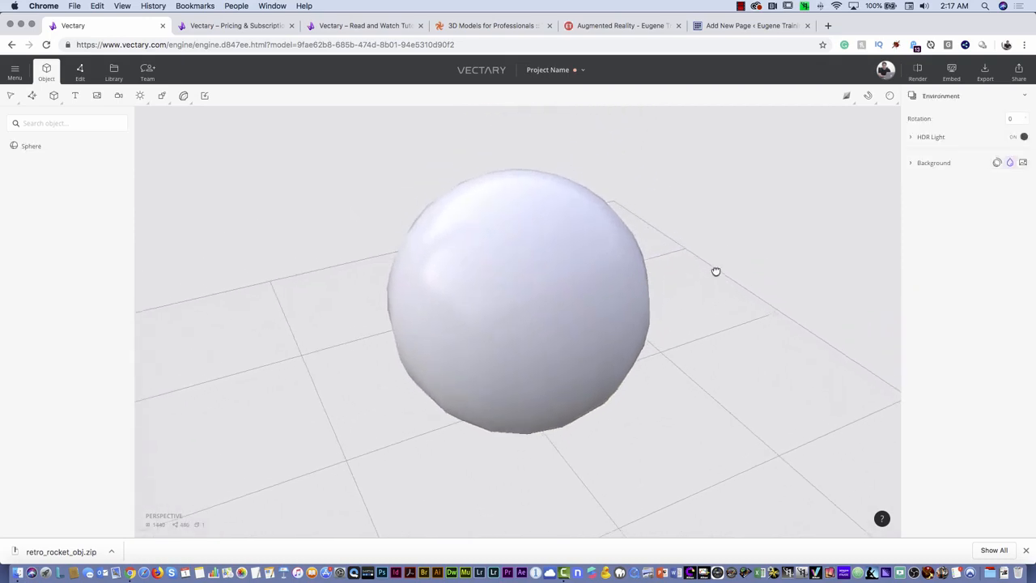
Change the sphere material's colour to the grey #aaaaad.
click(521, 308)
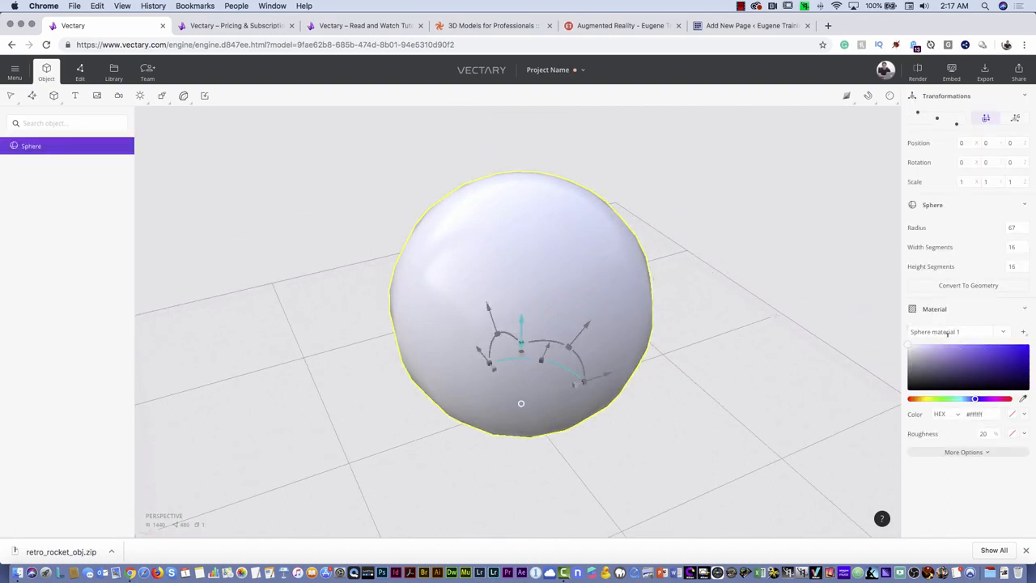
drag(989, 350, 968, 362)
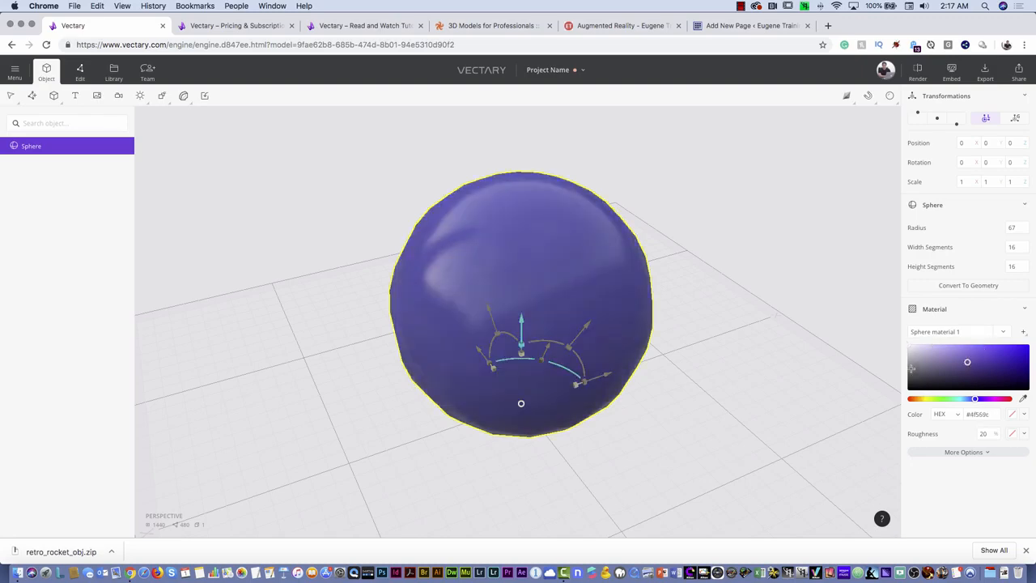
click(910, 359)
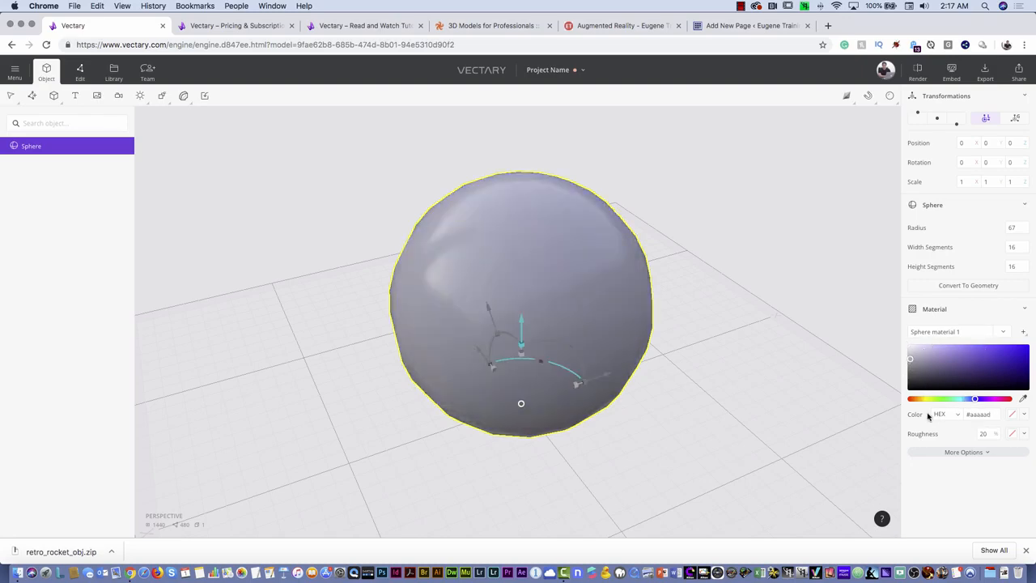
Upload the earth image from the Desktop as the sphere material's colour texture and view the textured sphere.
click(1018, 416)
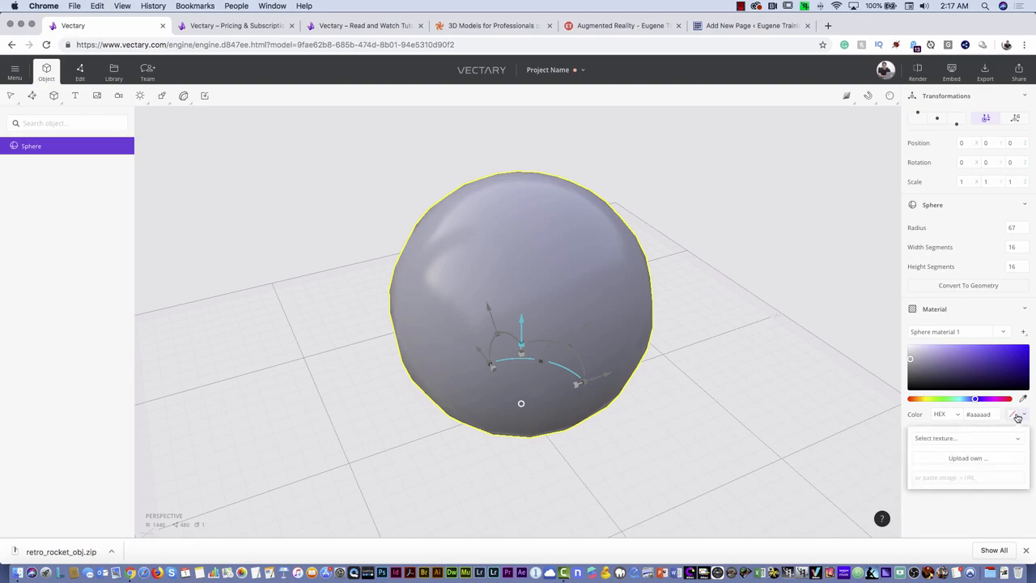
click(967, 459)
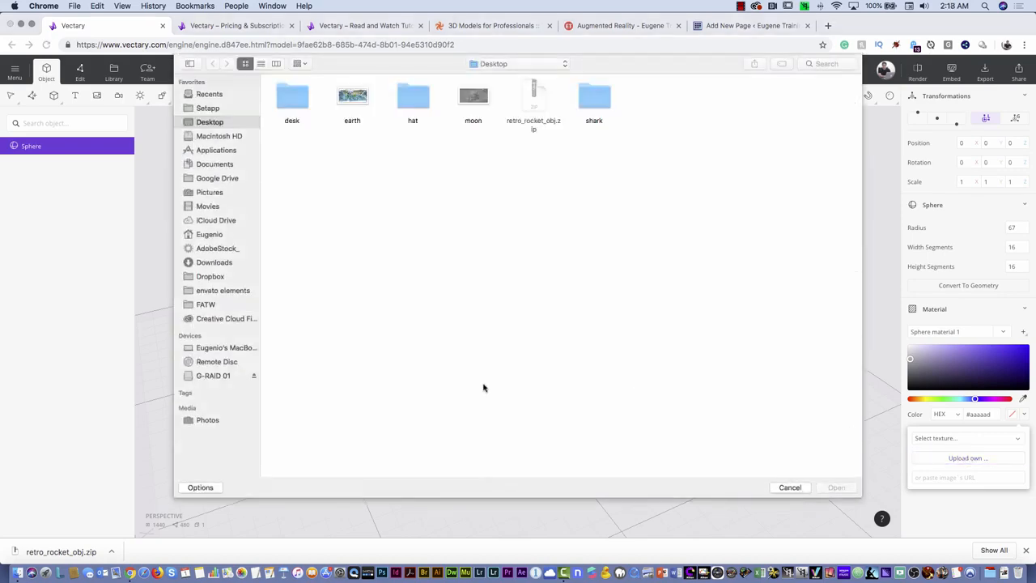
click(354, 102)
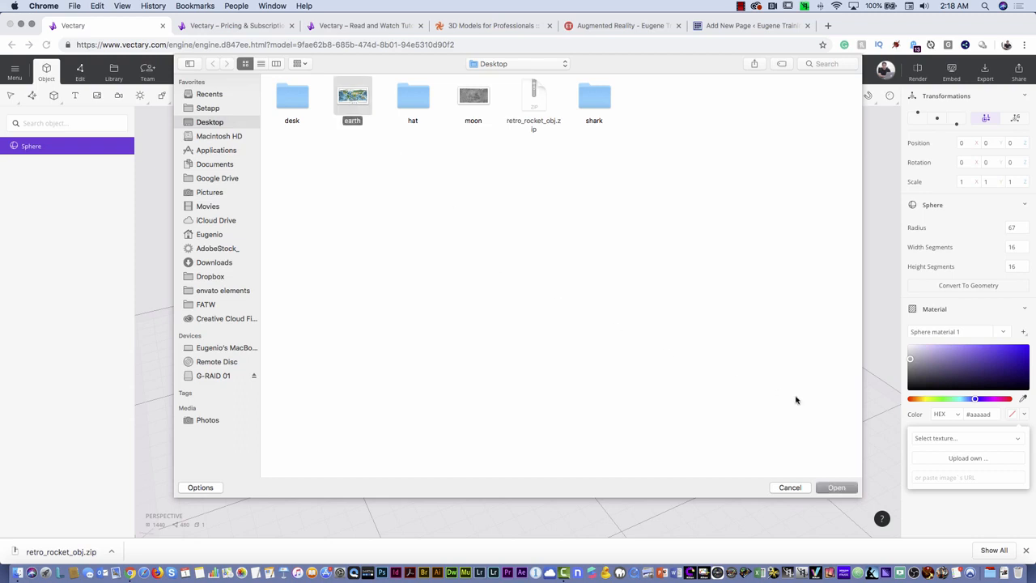
click(837, 488)
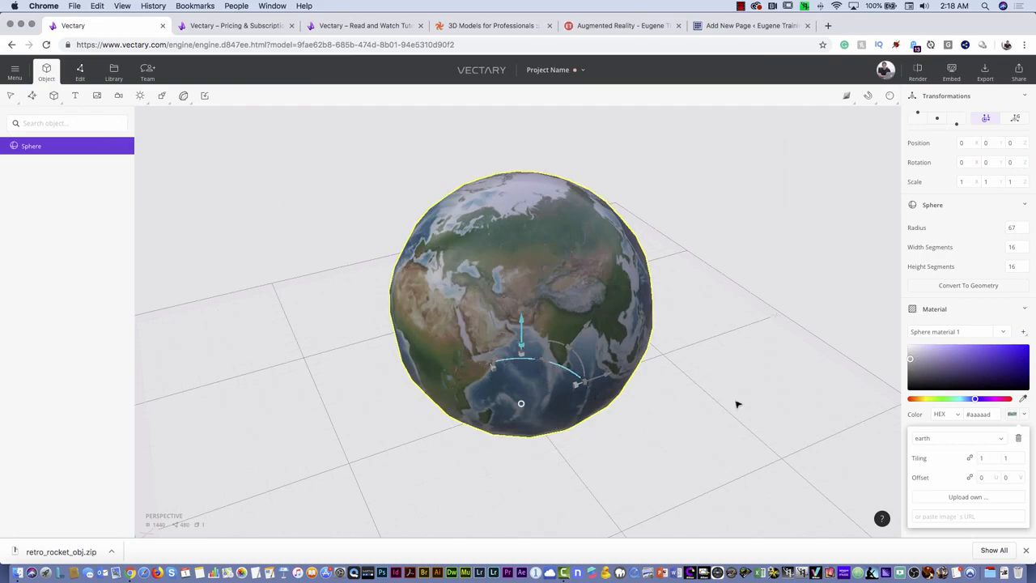
click(769, 407)
drag(435, 455, 389, 447)
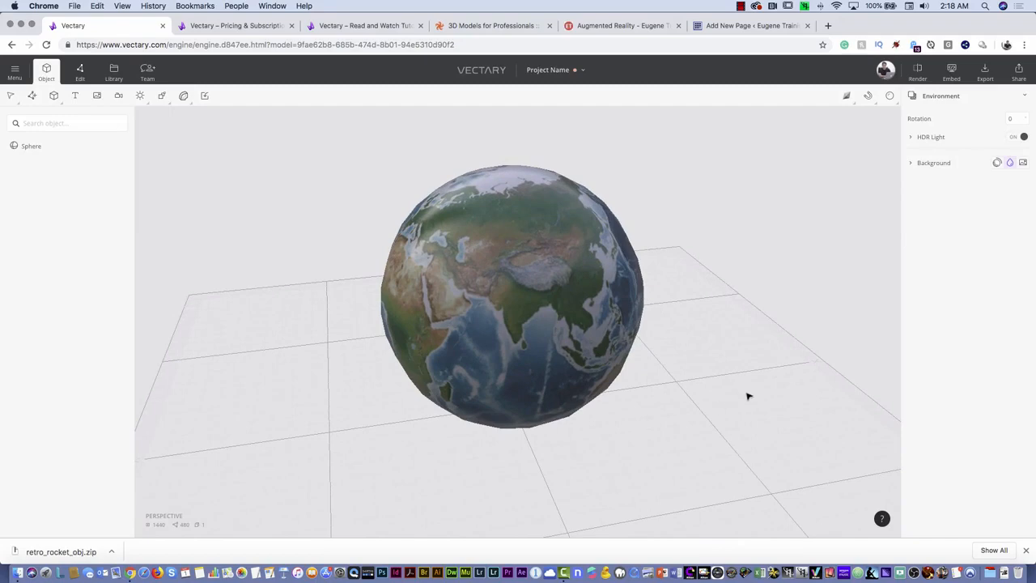
Move the earth sphere horizontally along one axis, clear of the scene origin, and deselect it.
click(596, 278)
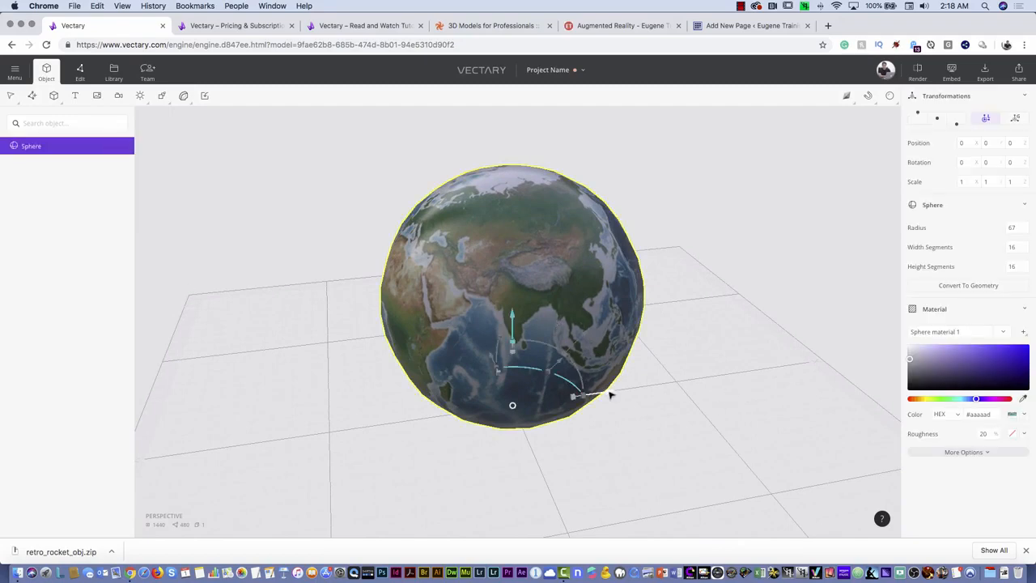
drag(610, 395, 395, 416)
click(630, 362)
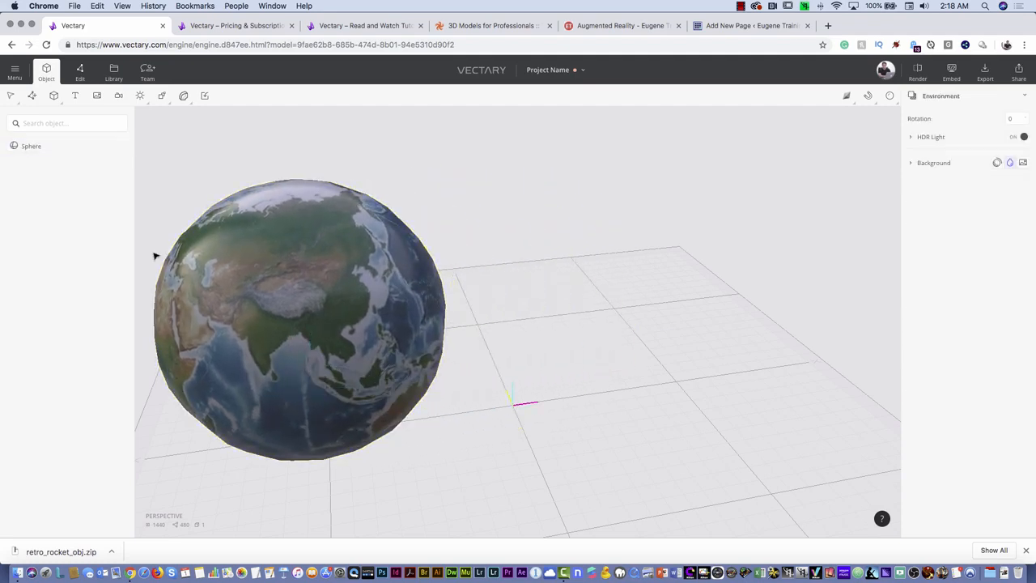
Add a second Sphere primitive beside the earth and set its radius to 12.
click(53, 96)
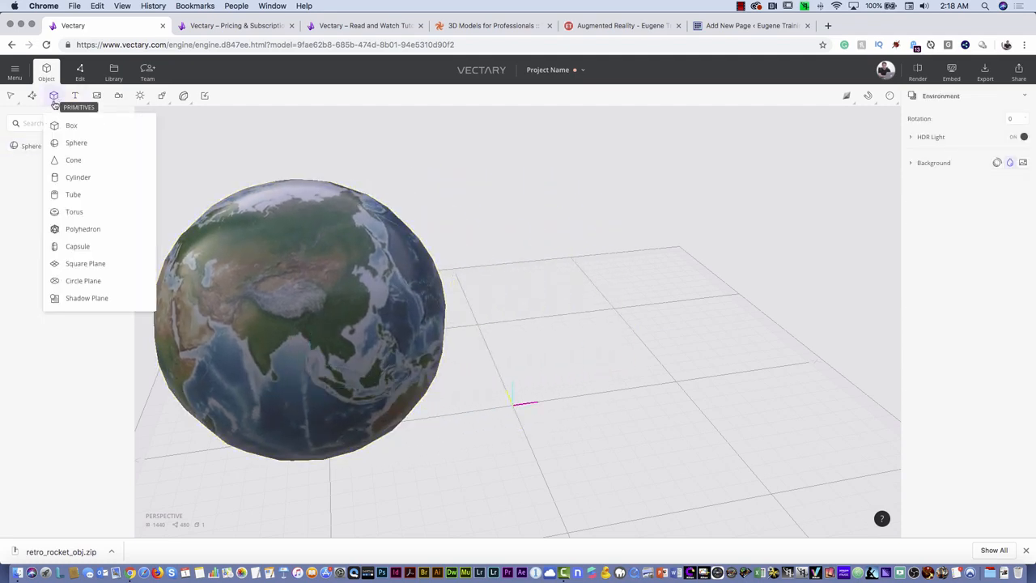
click(66, 144)
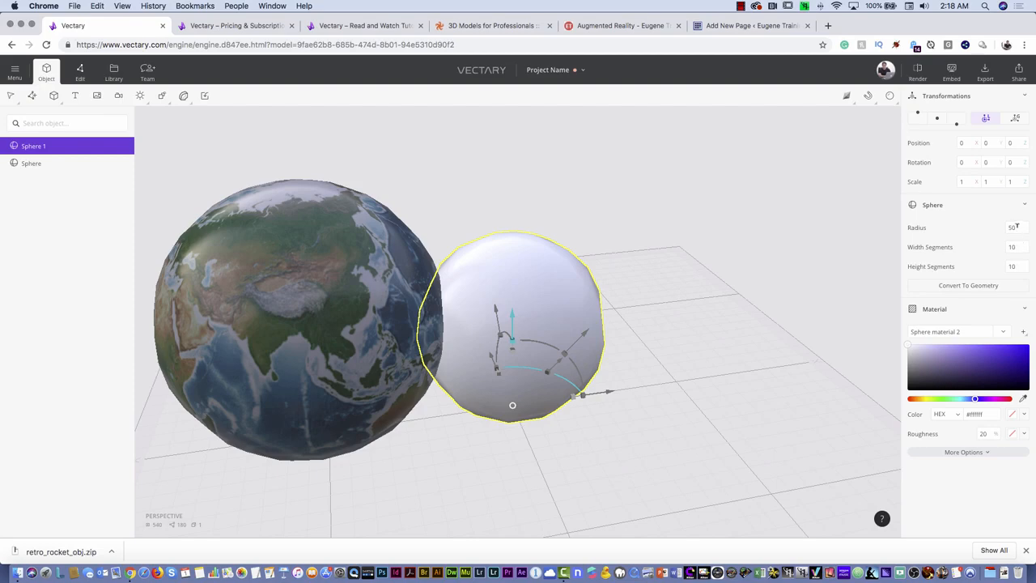
click(1017, 227)
key(Up)
key(Up)
key(Up)
key(Down)
key(Down)
key(Down)
key(Down)
key(Down)
key(Down)
key(Down)
key(Down)
key(Down)
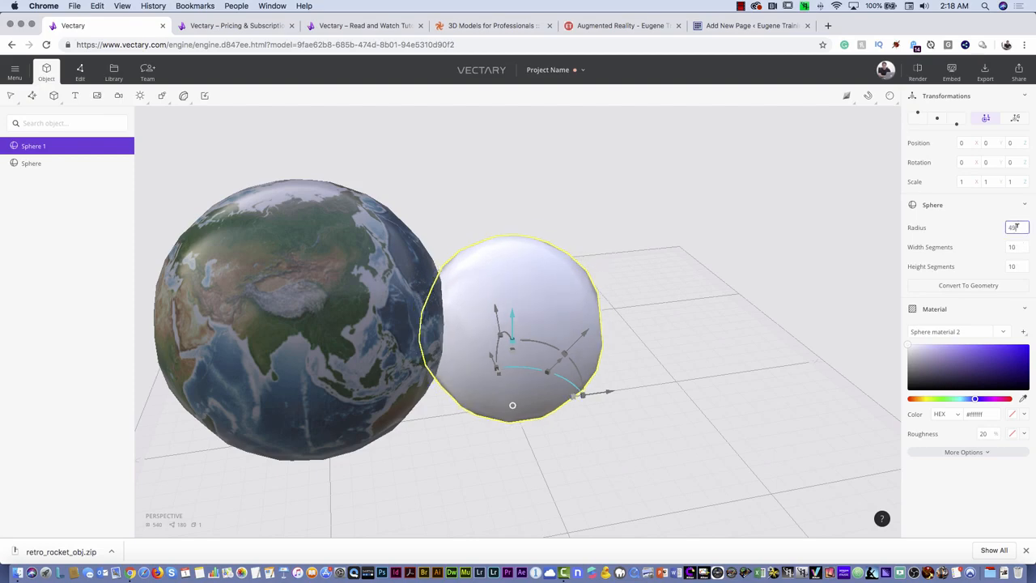
key(Down)
key(Down)
key(Down)
key(Down)
key(Down)
key(Down)
key(Down)
key(Down)
key(Down)
key(Down)
key(Down)
key(Down)
key(Down)
key(Down)
key(Down)
key(Down)
key(Down)
key(Down)
key(Down)
key(Down)
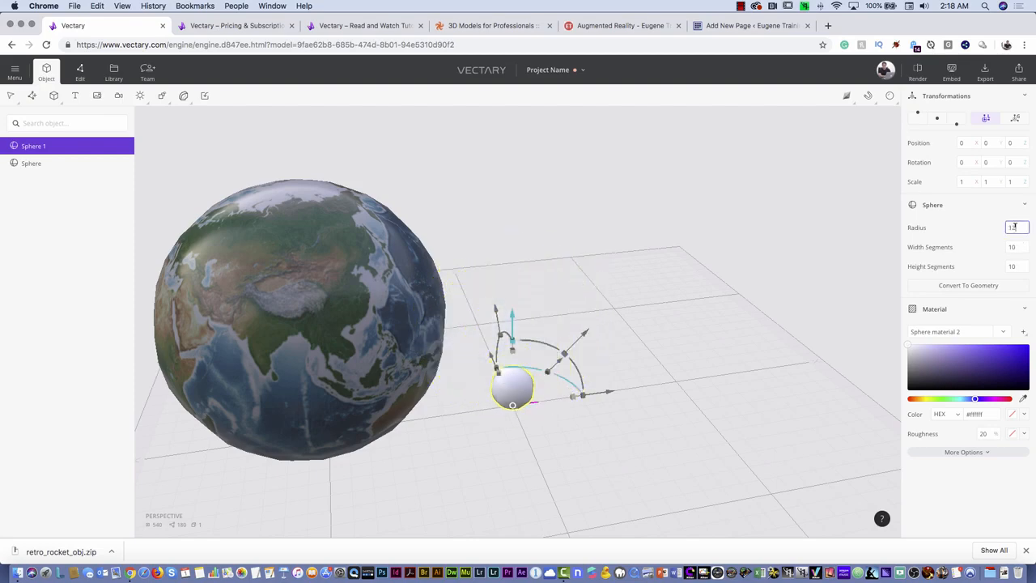
Set the small sphere's width segments and height segments to 16 each.
click(1021, 245)
key(Up)
key(Up)
key(Up)
key(Up)
key(Up)
key(Up)
key(Tab)
key(Return)
Upload the moon image from the Desktop as the small sphere's colour texture.
click(1024, 414)
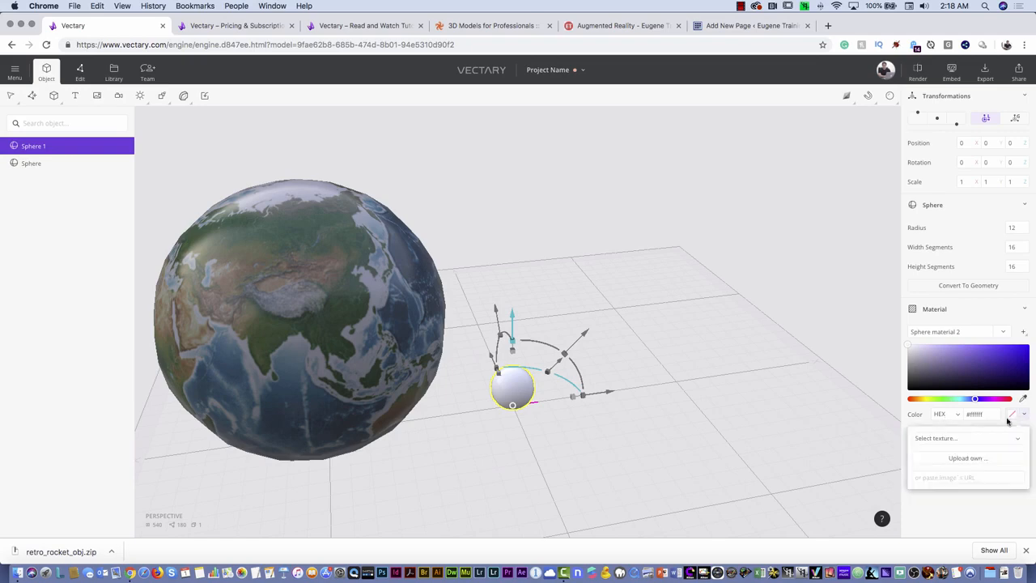
click(964, 458)
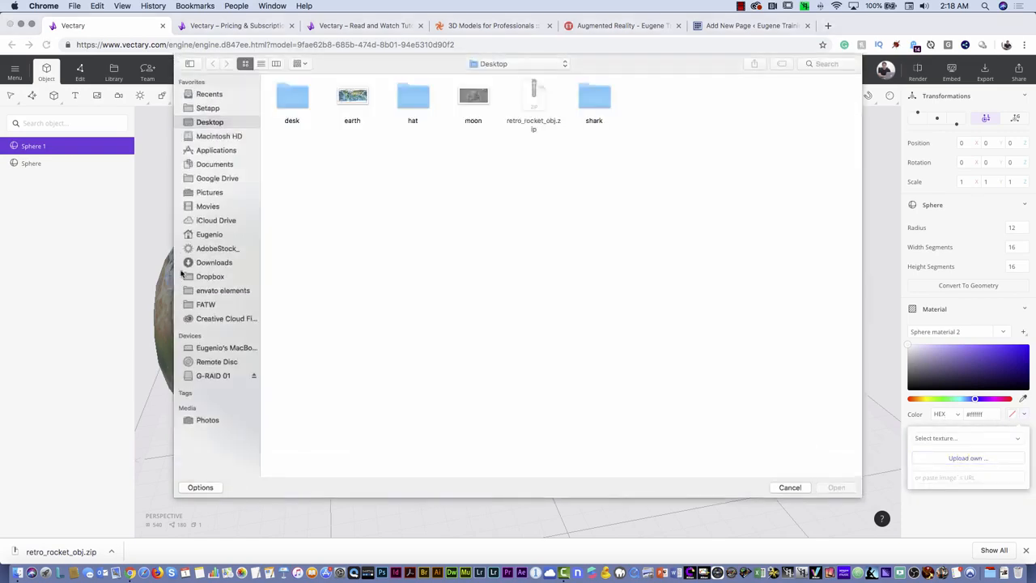
click(482, 101)
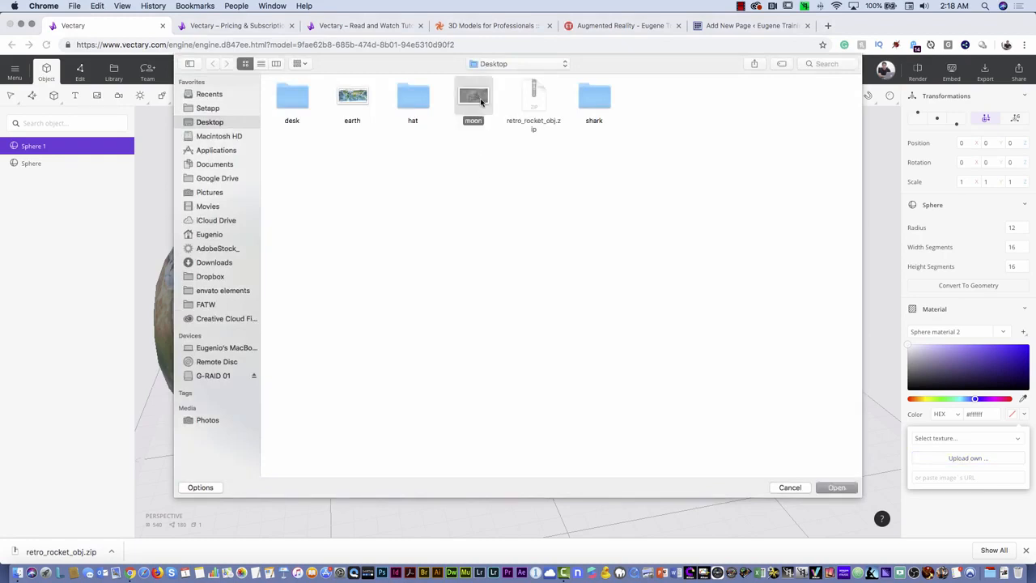
click(838, 488)
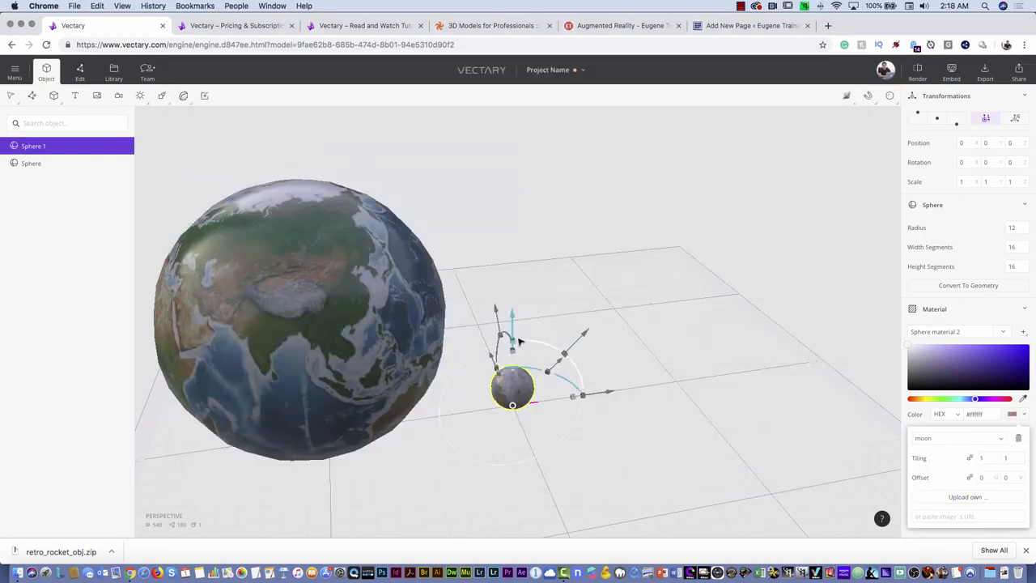
Raise the moon sphere to about Z 68.2, move it horizontally farther from the earth, and deselect it.
drag(513, 334, 521, 208)
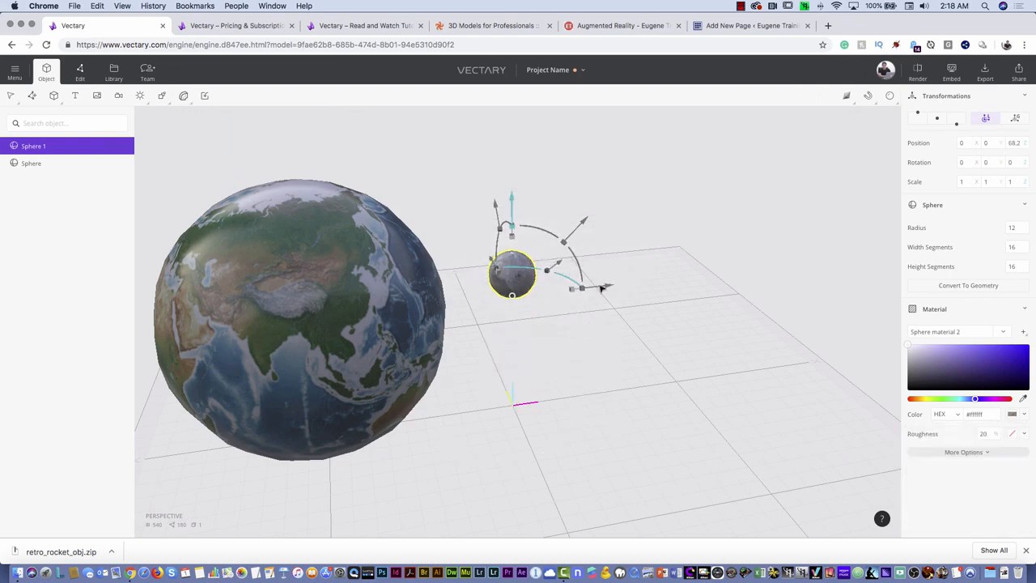
drag(605, 288, 662, 281)
click(591, 329)
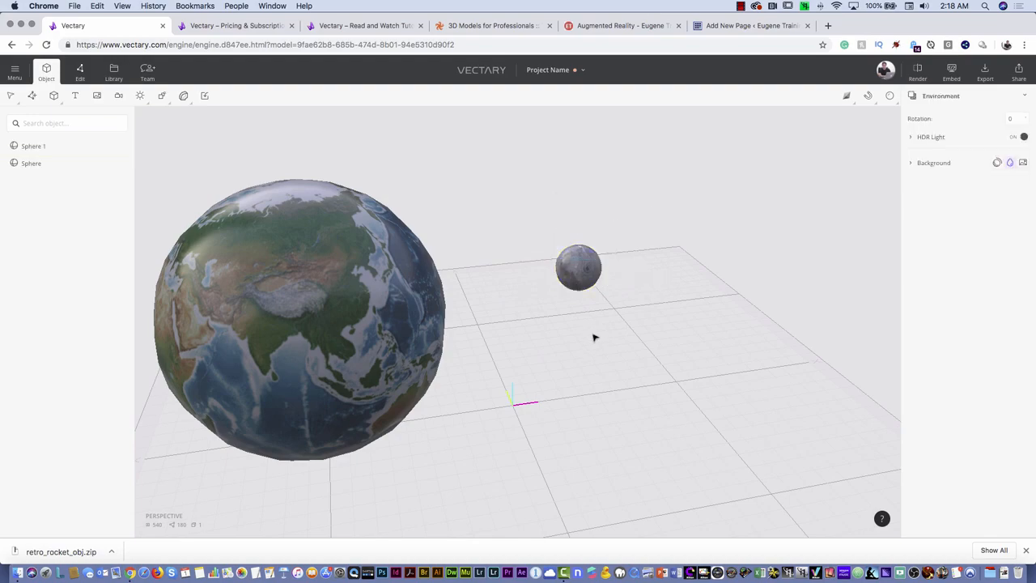
Add a Spot Light, move it along X to about 100 beyond the moon, and rotate it to aim at the moon and earth.
drag(620, 310, 528, 286)
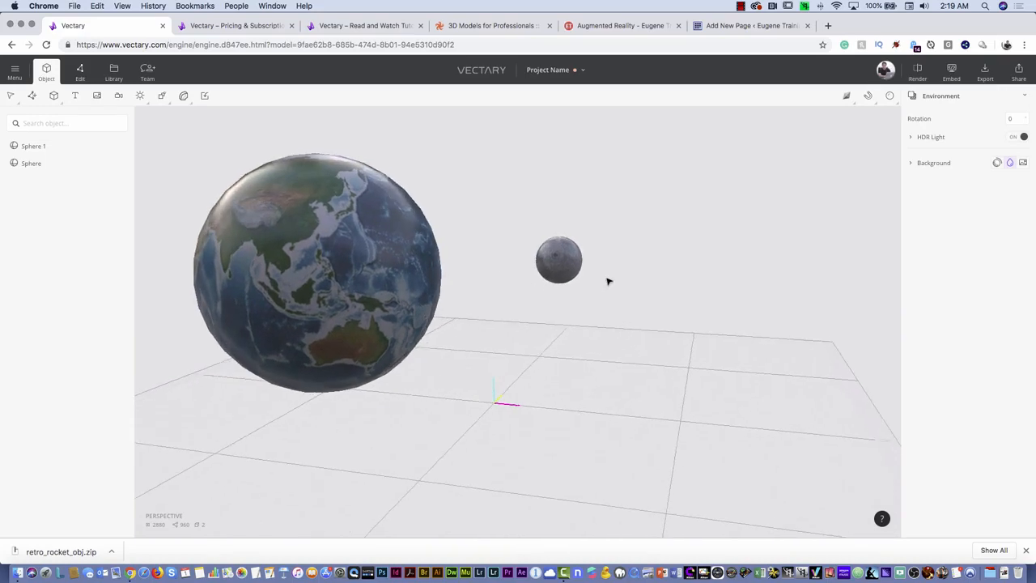
scroll(569, 276, down, 1)
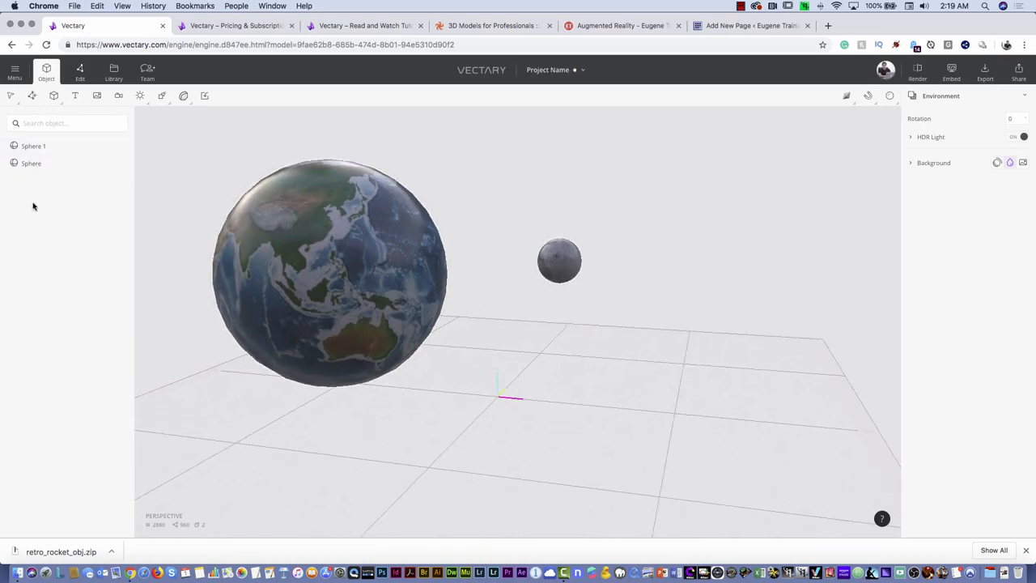
click(142, 97)
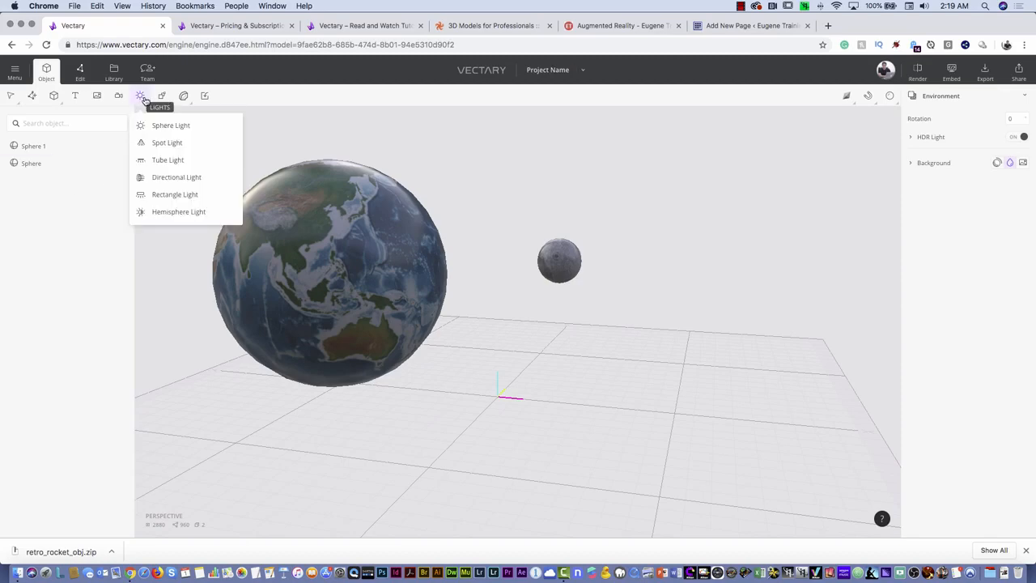
click(168, 143)
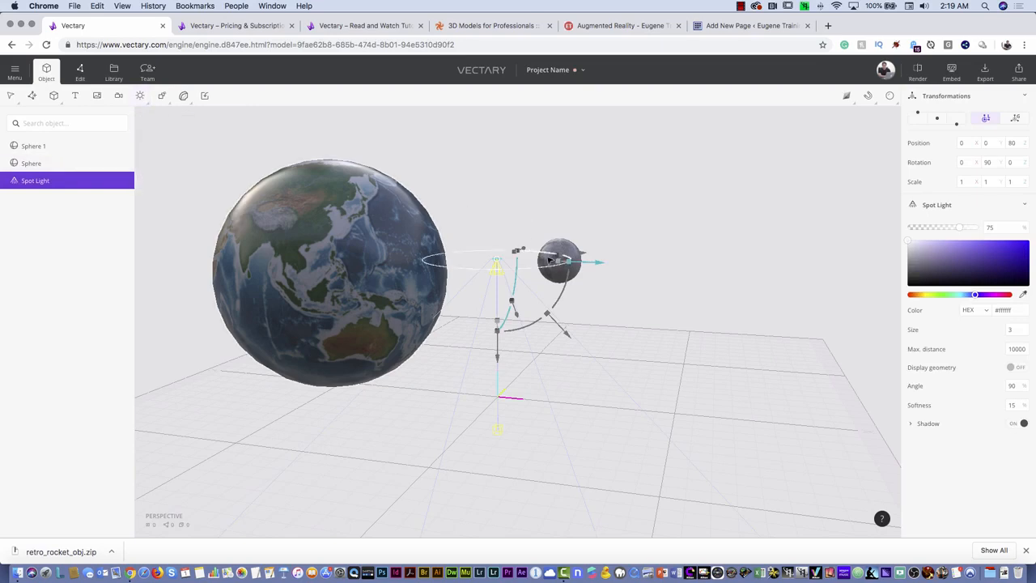
drag(602, 261, 803, 254)
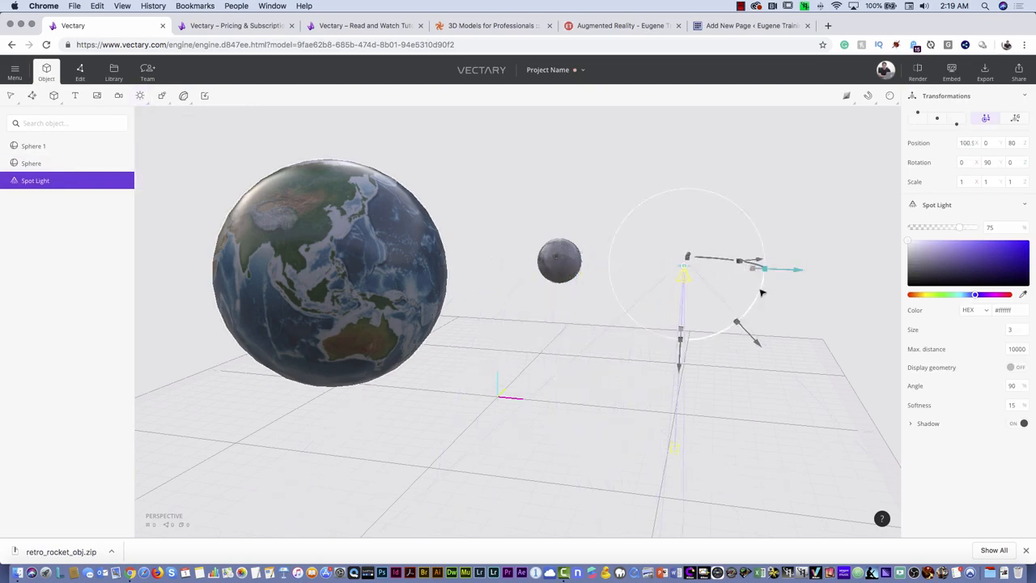
drag(761, 293, 655, 335)
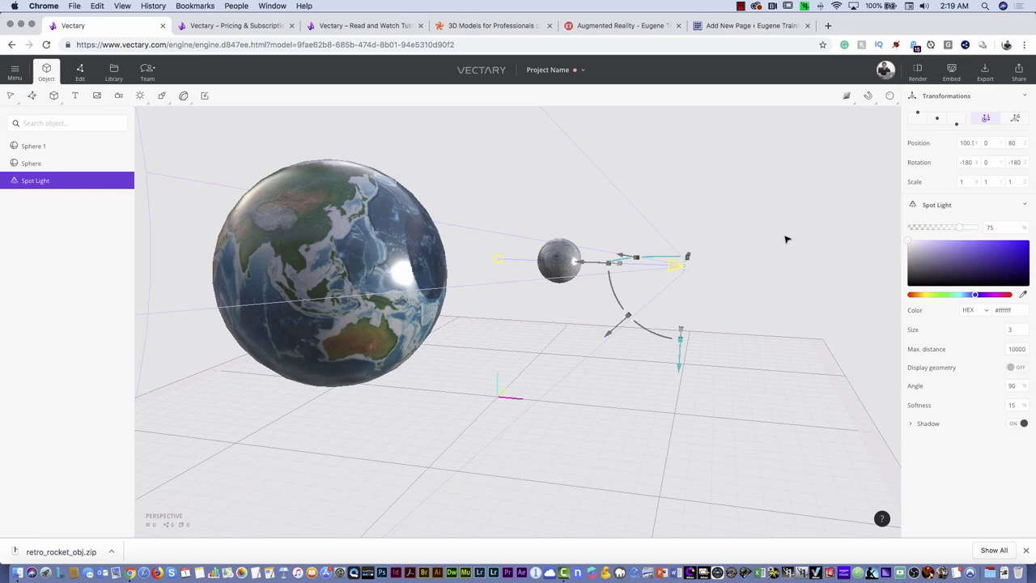
Move the spot light farther from the moon to about X 189.6 and deselect it.
right_drag(787, 239, 638, 279)
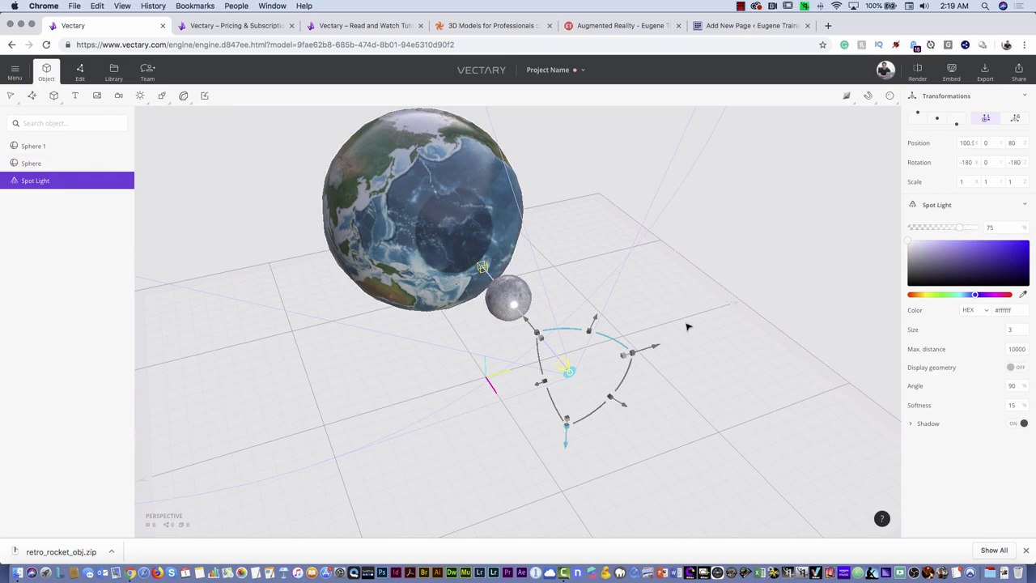
right_drag(686, 326, 835, 275)
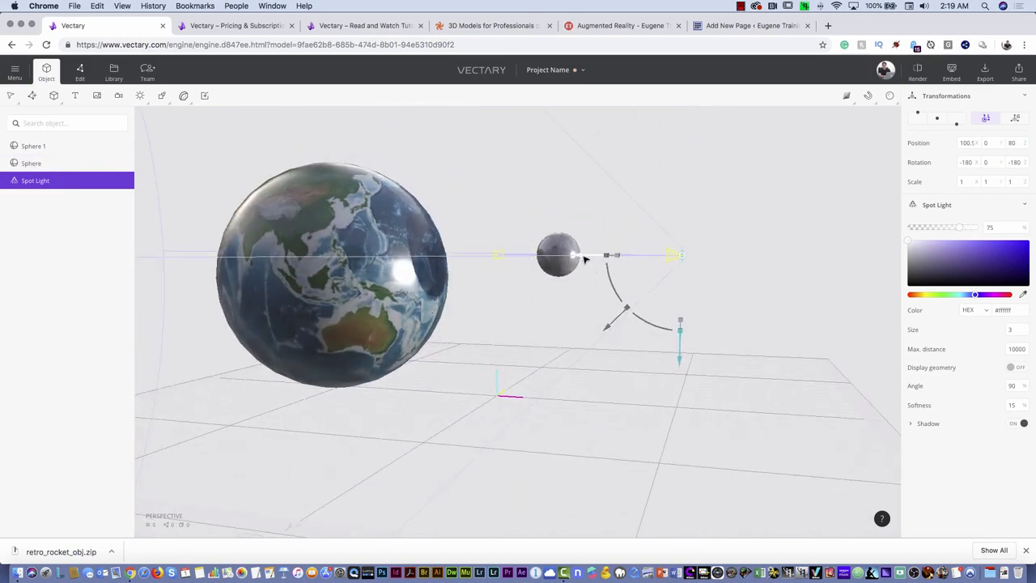
drag(585, 258, 763, 255)
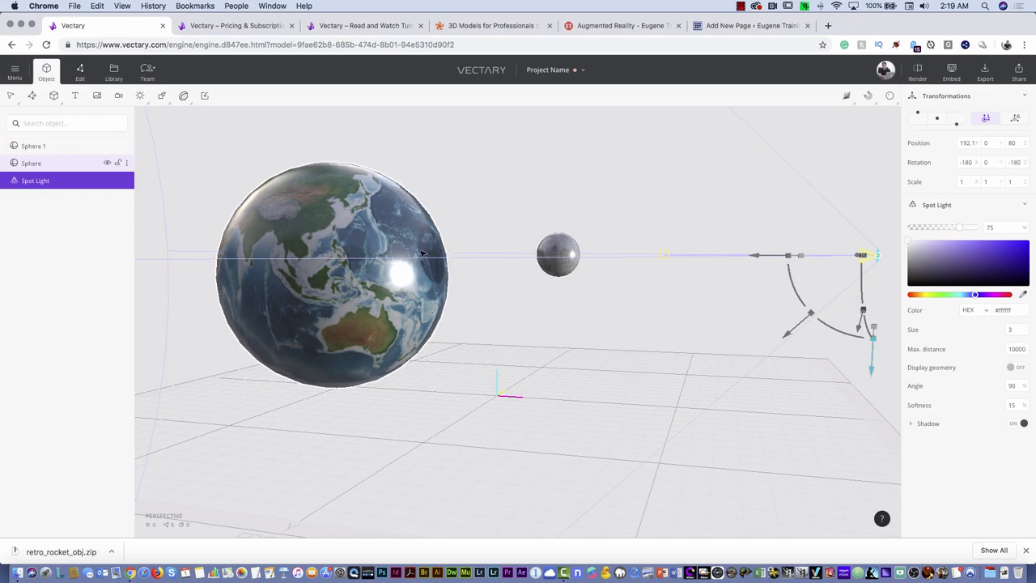
scroll(692, 277, down, 5)
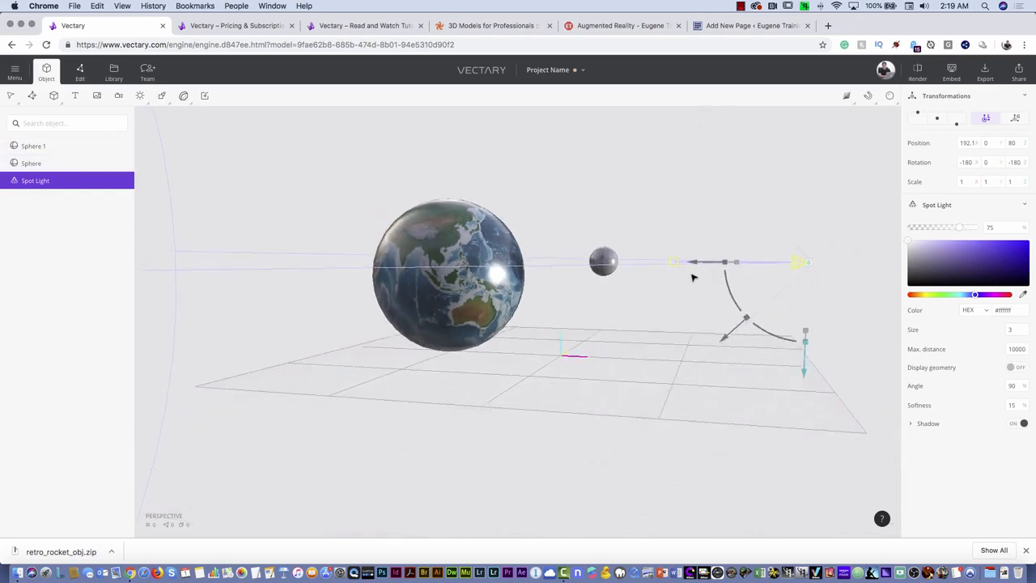
mouse_move(679, 267)
mouse_down()
mouse_move(737, 266)
mouse_move(673, 268)
mouse_up()
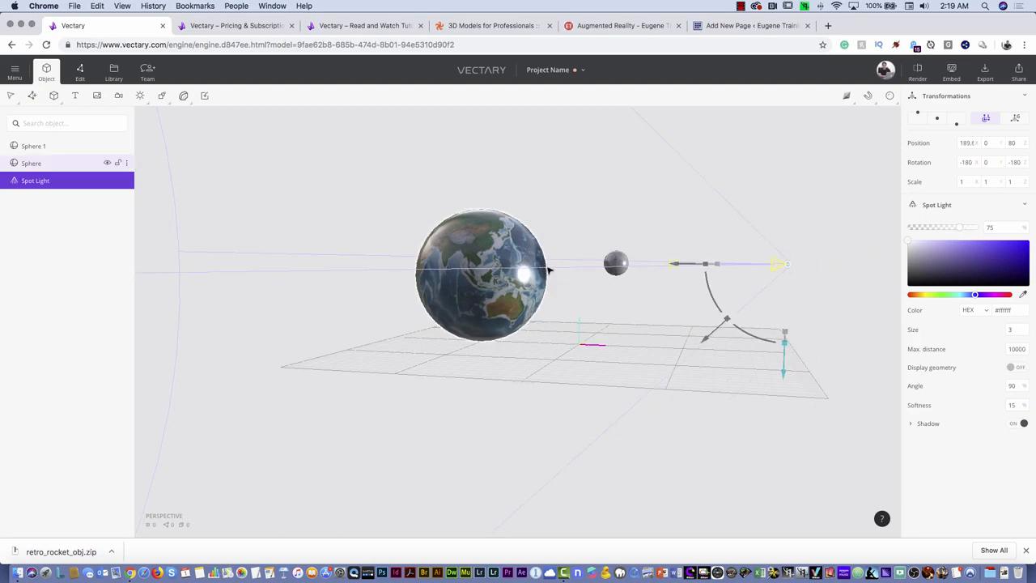
click(815, 208)
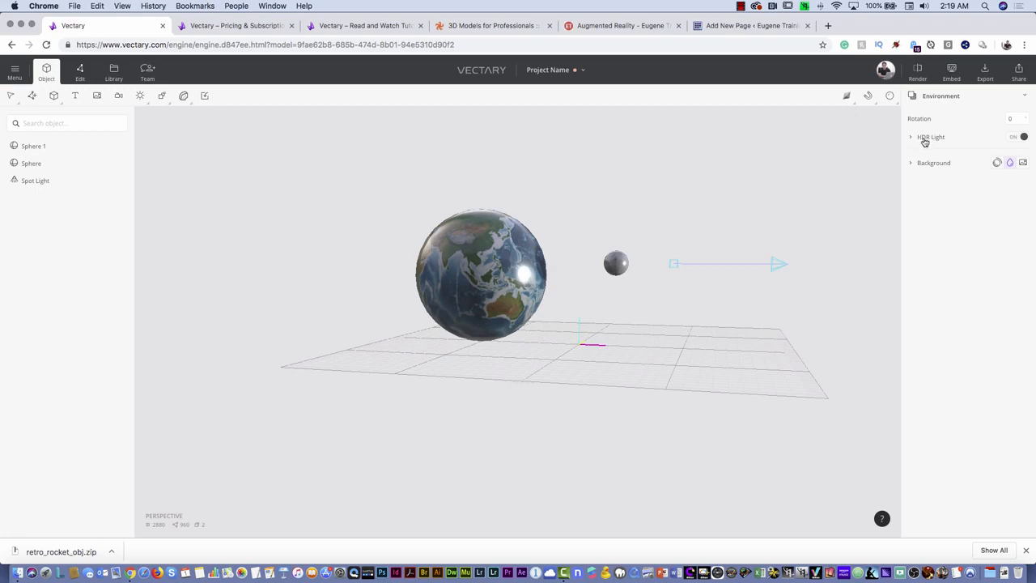
Turn the environment's HDR Light off to examine the spot light's effect, and switch it back on.
click(1020, 137)
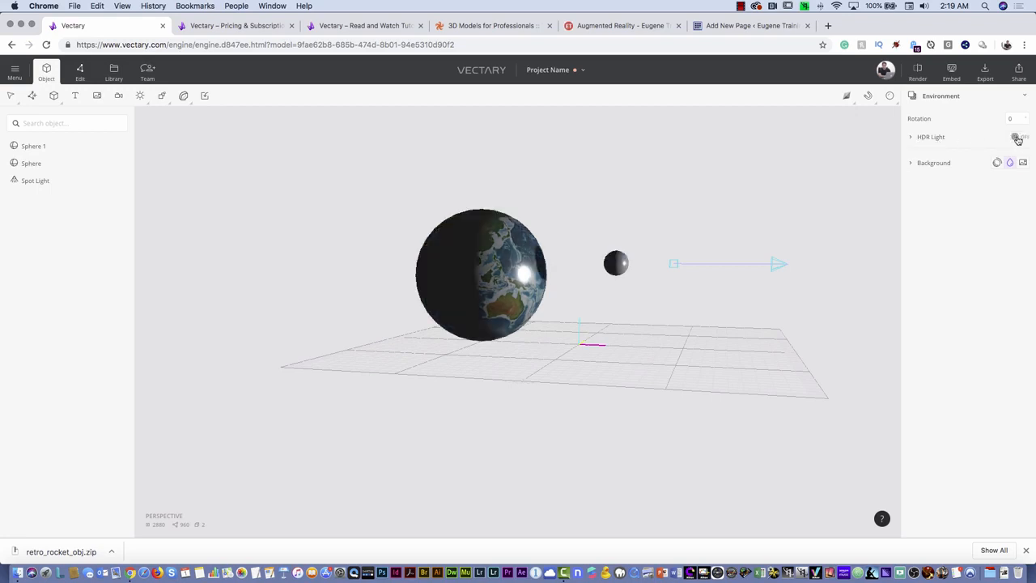
click(674, 267)
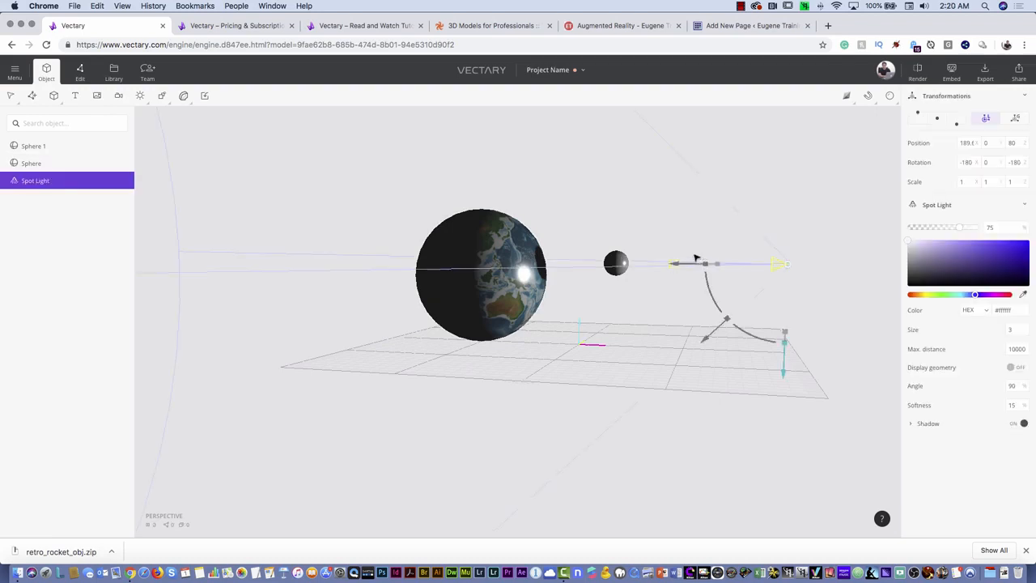
click(836, 206)
click(1023, 137)
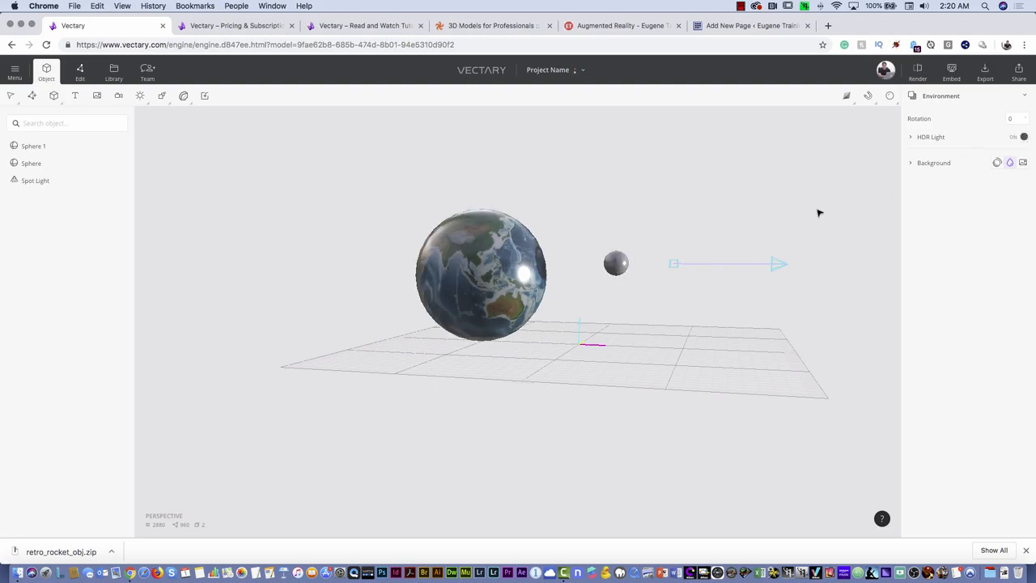
Delete the spot light from the earth and moon scene.
click(676, 266)
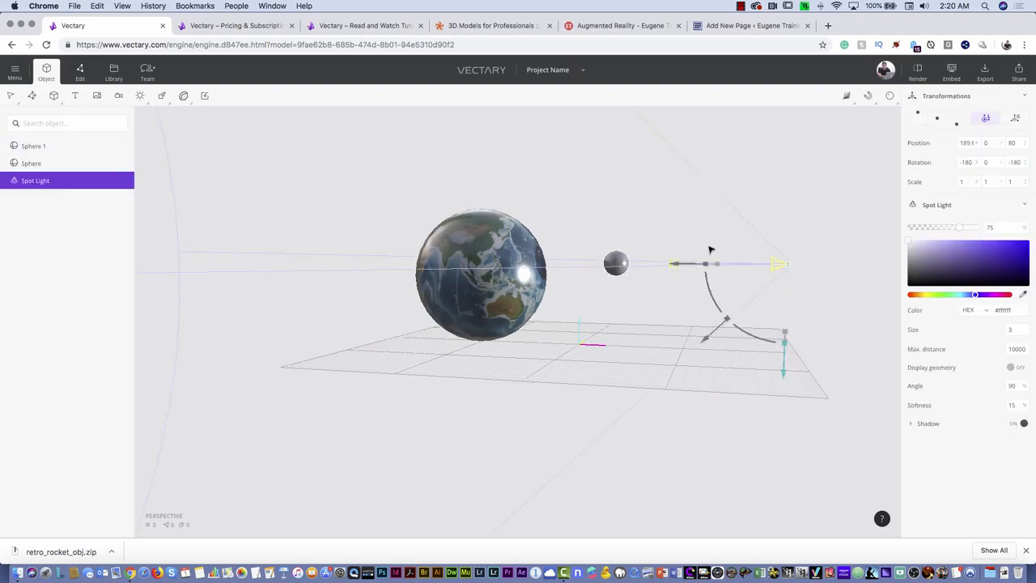
key(Delete)
drag(665, 253, 562, 274)
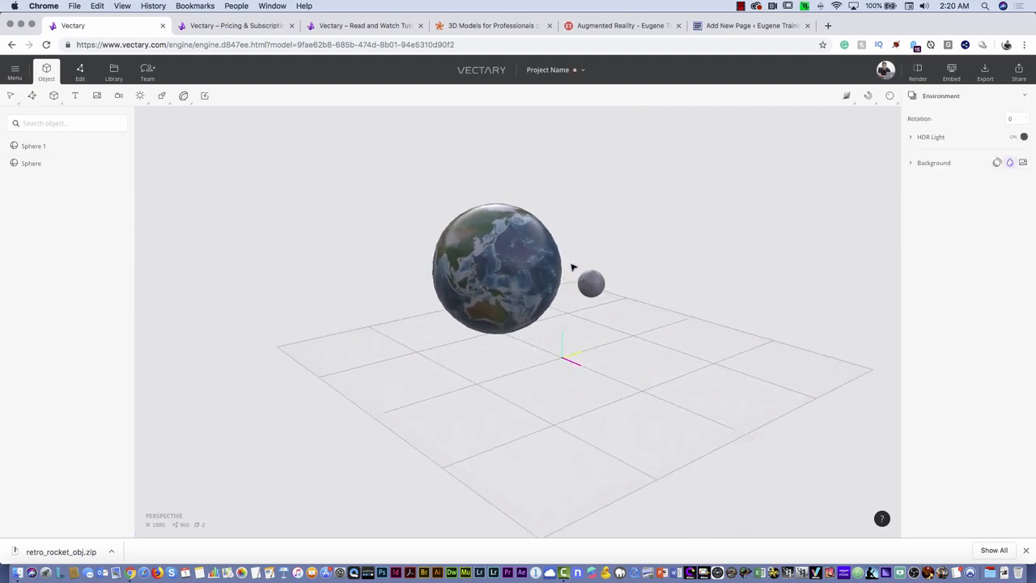
scroll(572, 266, down, 4)
scroll(573, 268, up, 8)
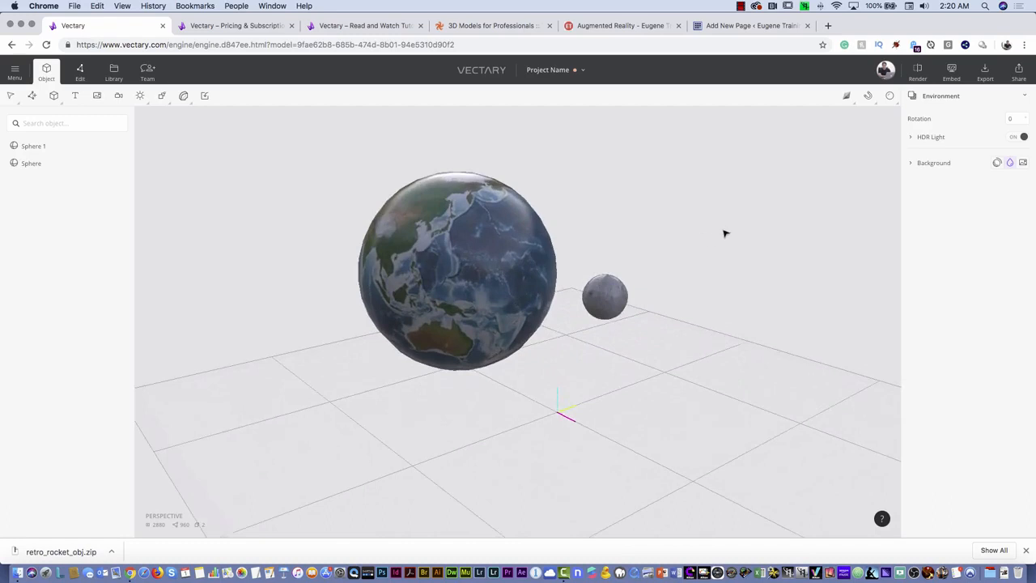
mouse_move(725, 233)
mouse_down()
mouse_move(710, 232)
mouse_move(733, 230)
mouse_up()
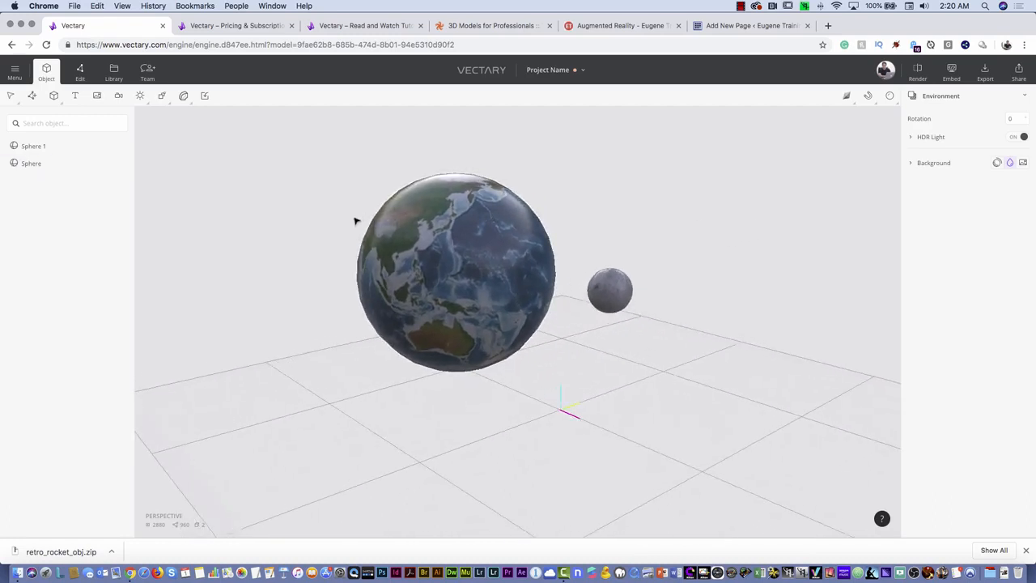
Switch to the TurboSquid site, search for "spaceship" models, and limit the results to free ones.
click(503, 27)
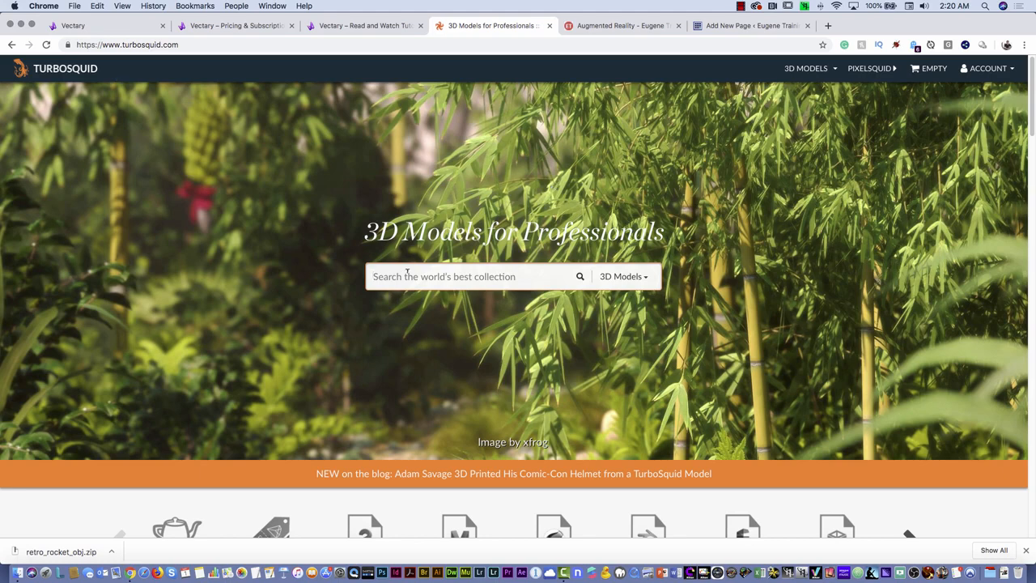
text(sp)
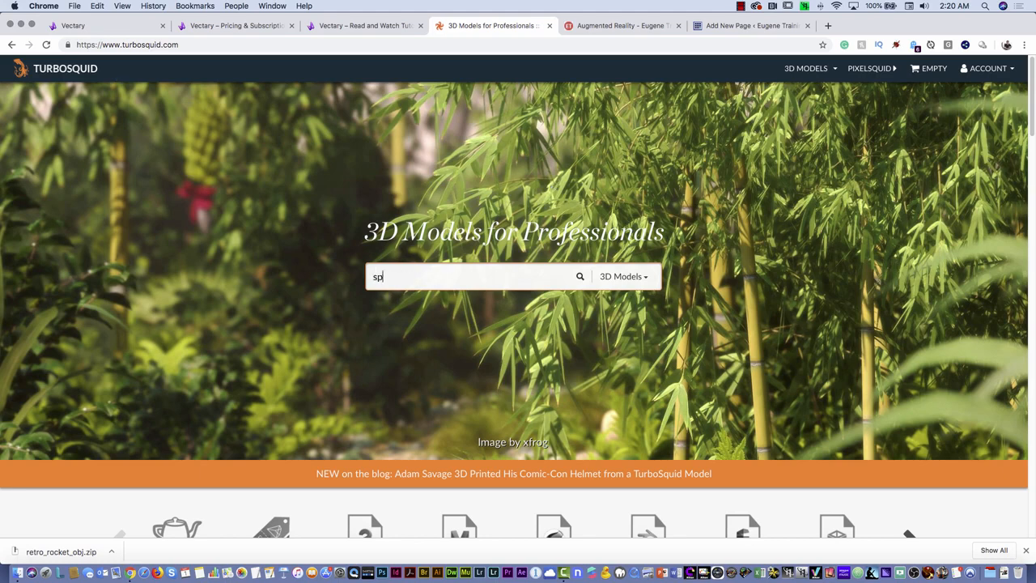
text(aceship)
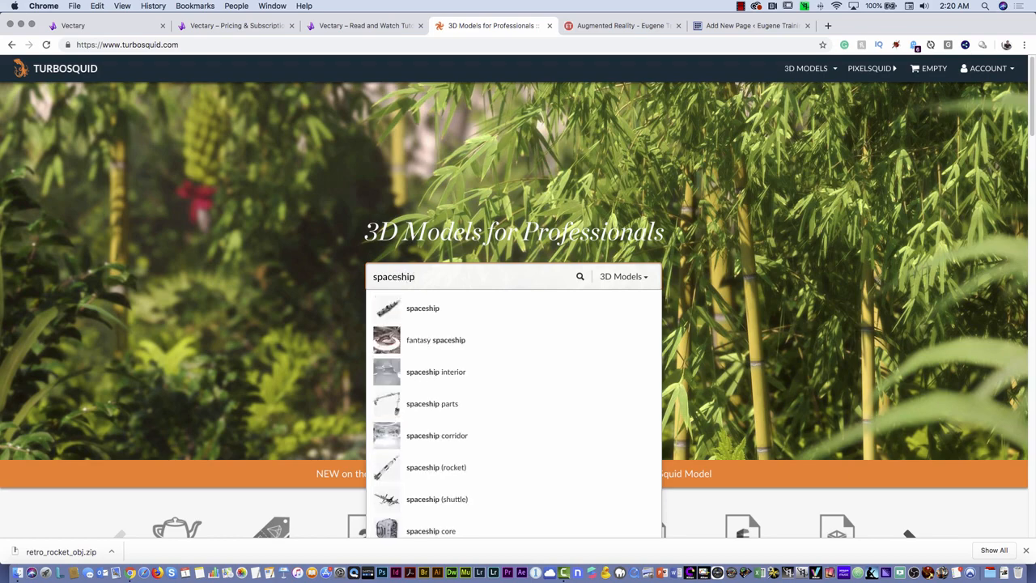
key(Return)
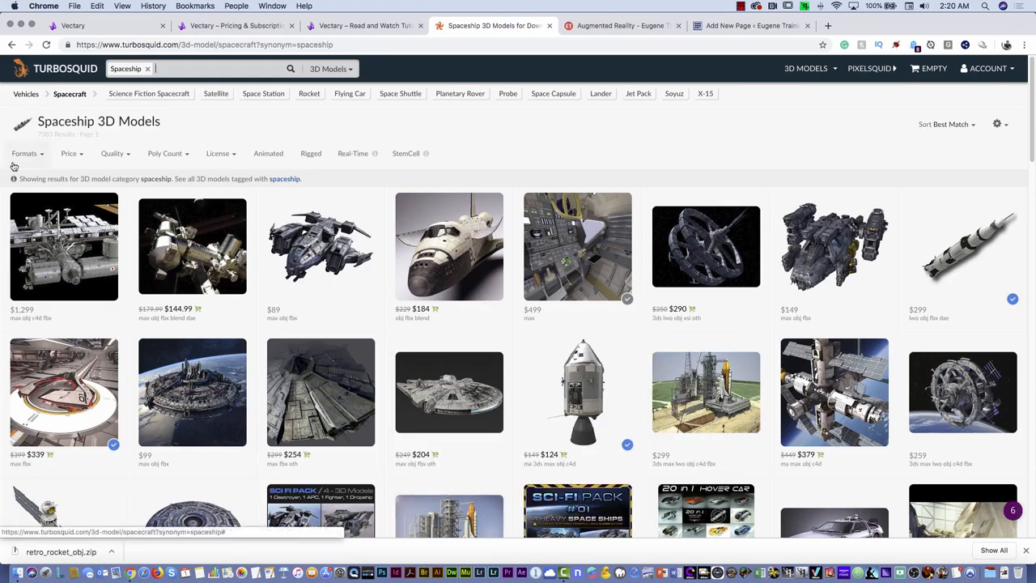
click(82, 163)
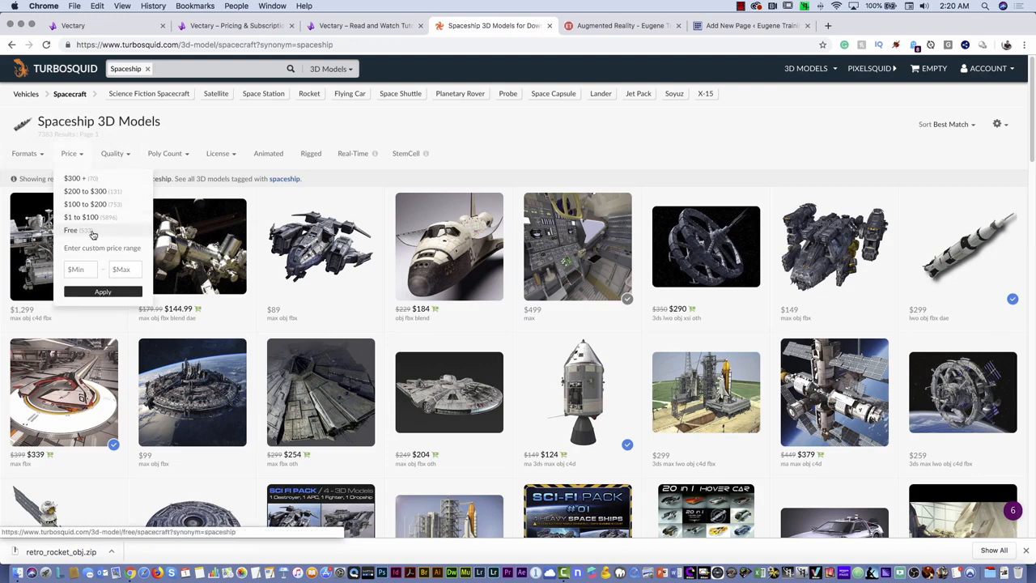
click(71, 231)
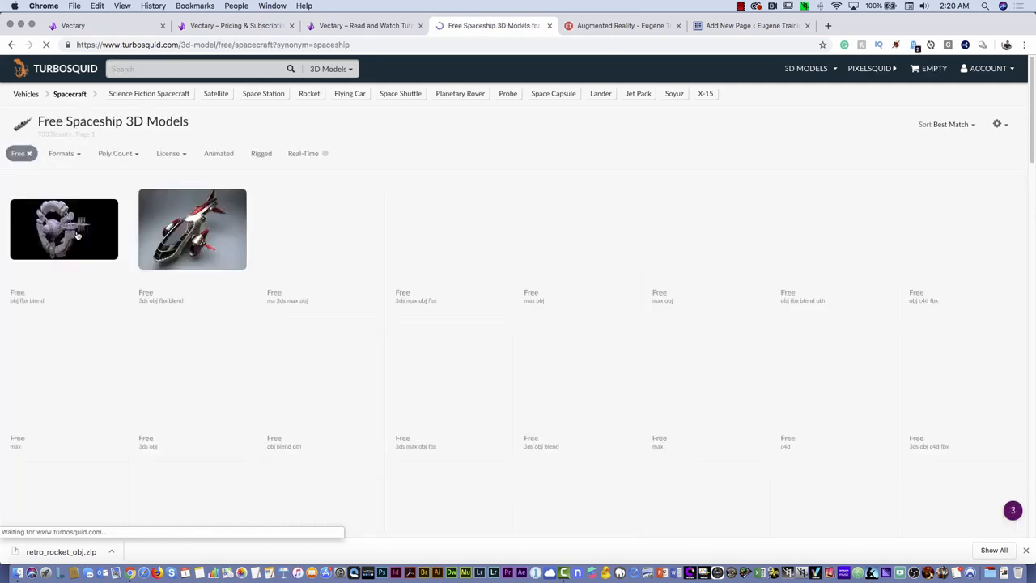
Browse the free spaceship models and open the Retro Rocket model's page.
mouse_move(497, 233)
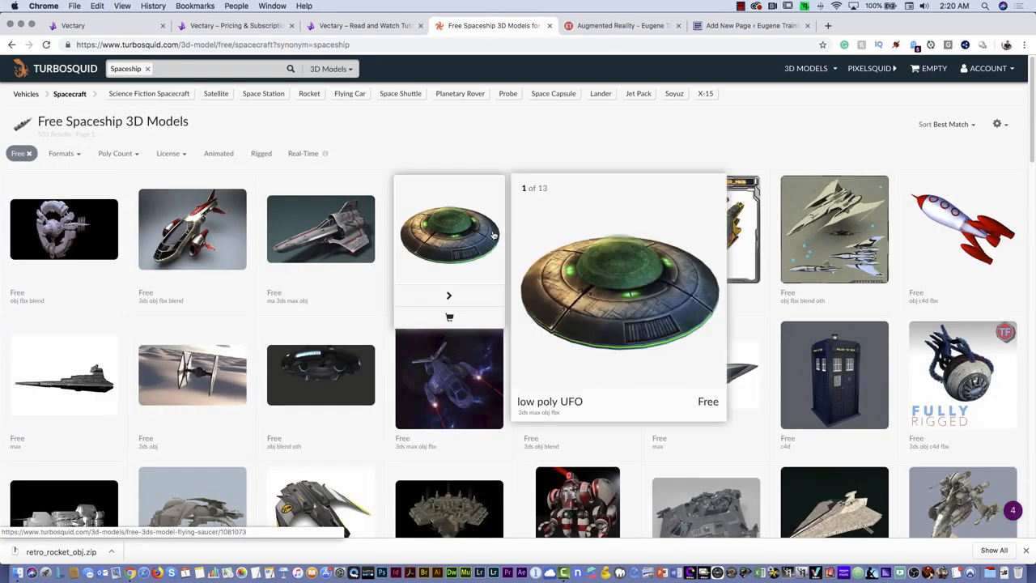
scroll(426, 258, down, 5)
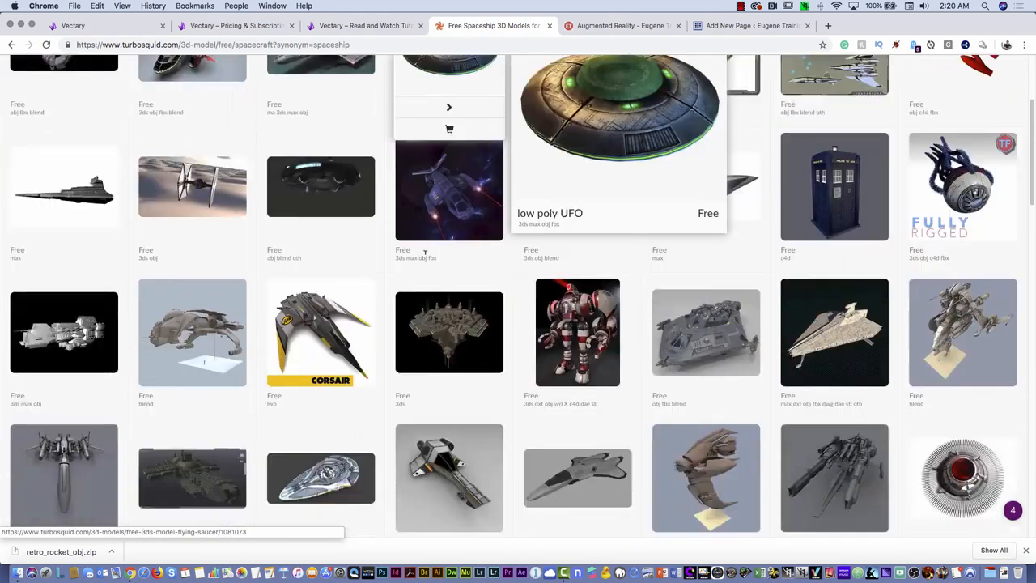
scroll(426, 259, down, 8)
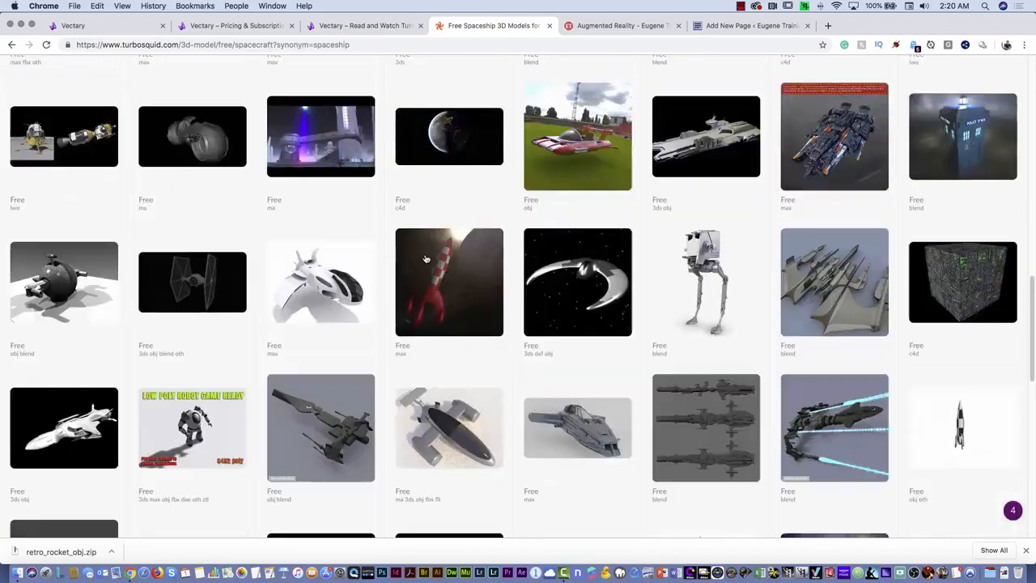
scroll(427, 258, up, 15)
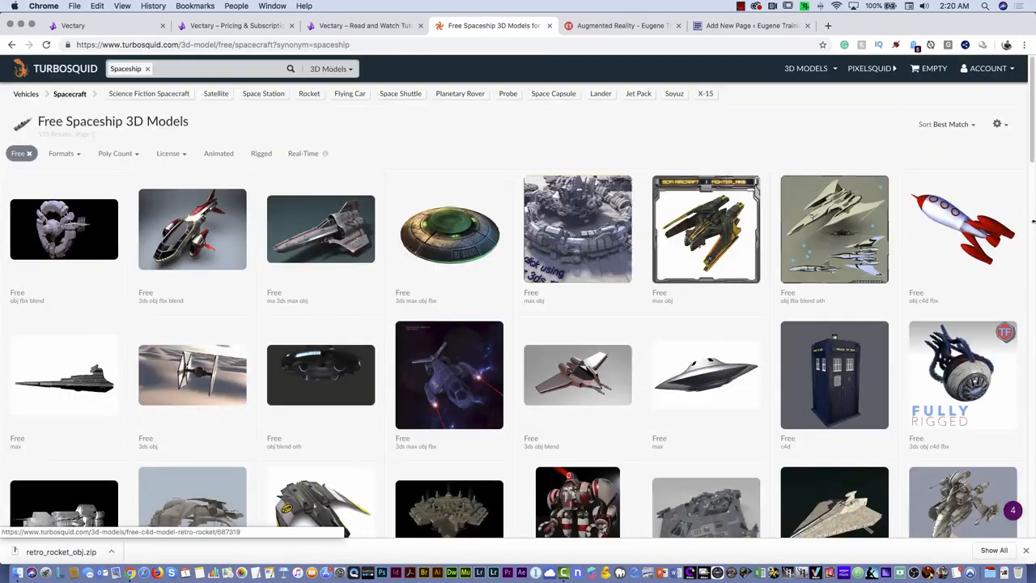
click(953, 231)
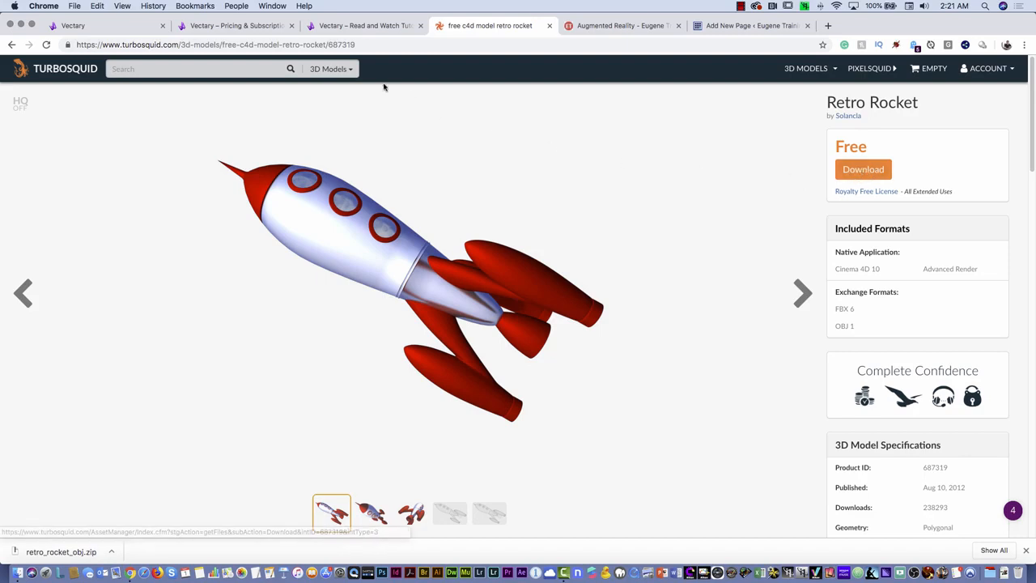
Switch back to the Vectary scene, narrow the browser window to expose the desktop, and select retro_rocket_obj.zip there.
click(104, 27)
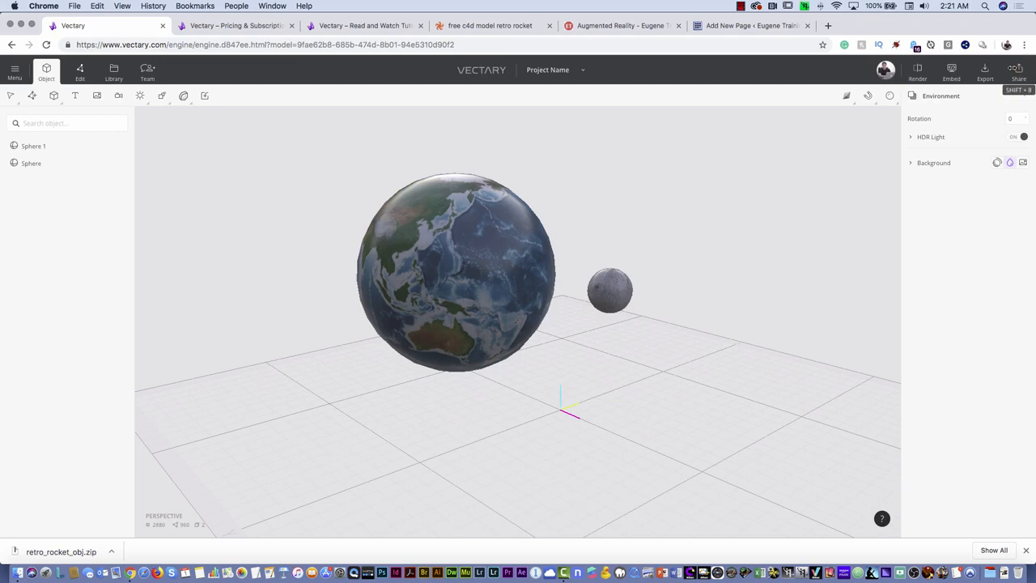
drag(1035, 81, 889, 81)
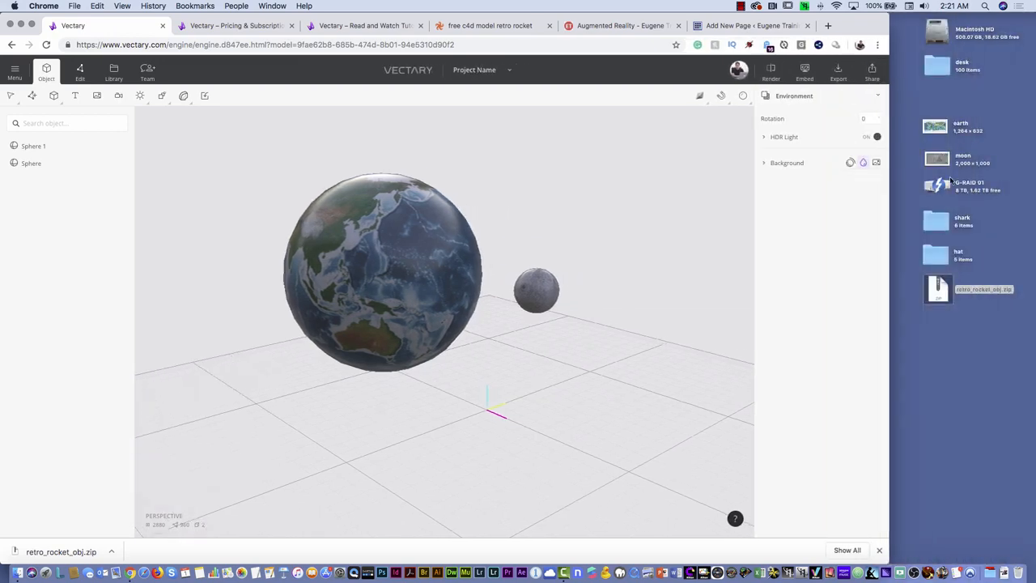
click(937, 285)
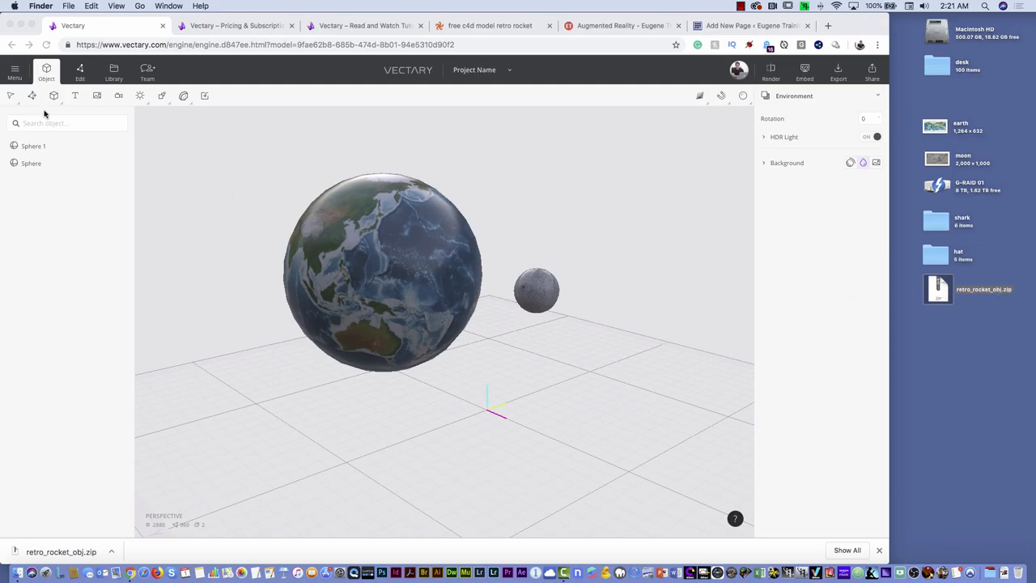
click(59, 237)
click(14, 74)
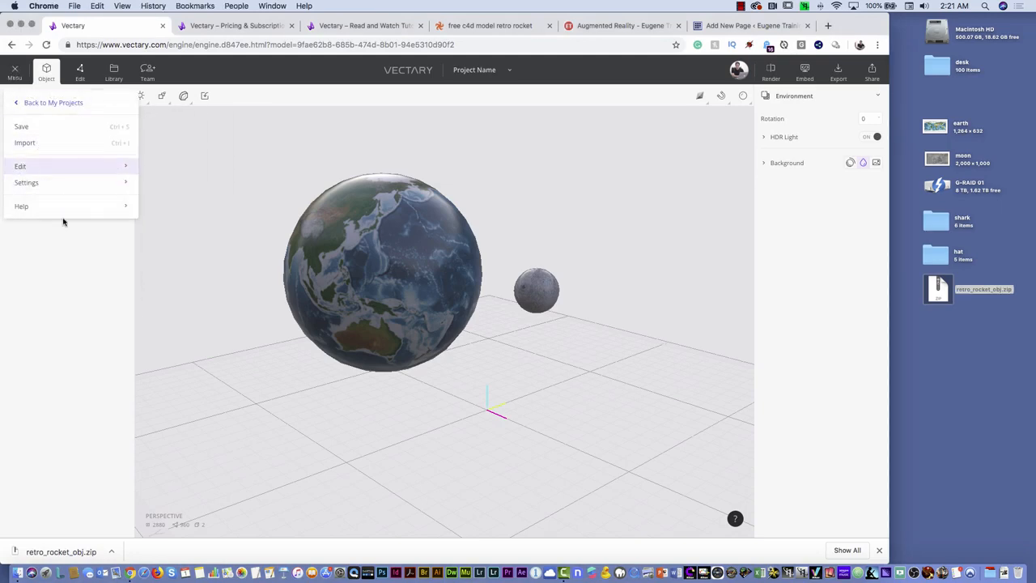
click(131, 282)
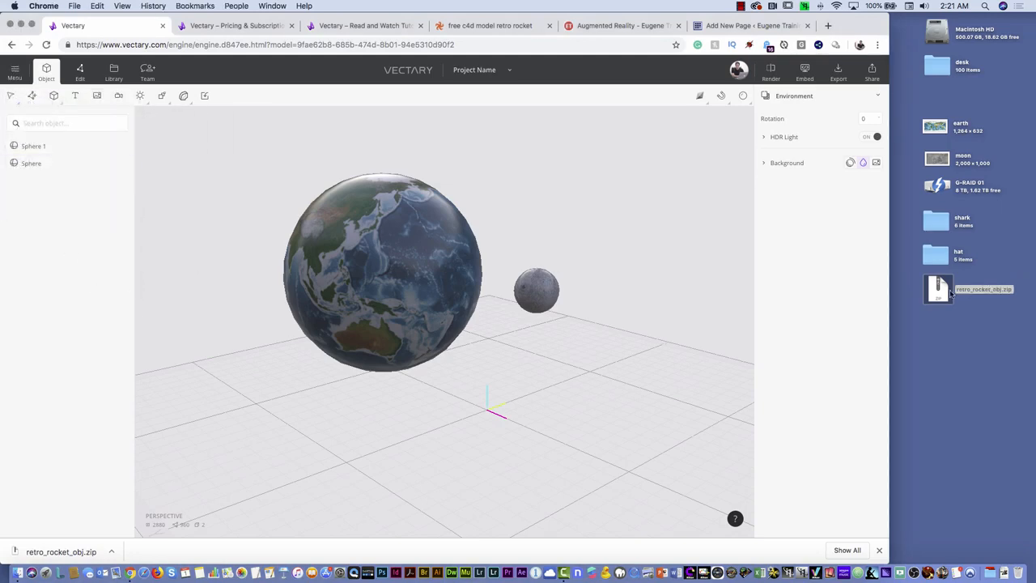
Import retro_rocket_obj.zip from the desktop into the Vectary earth and moon scene.
drag(938, 293, 429, 302)
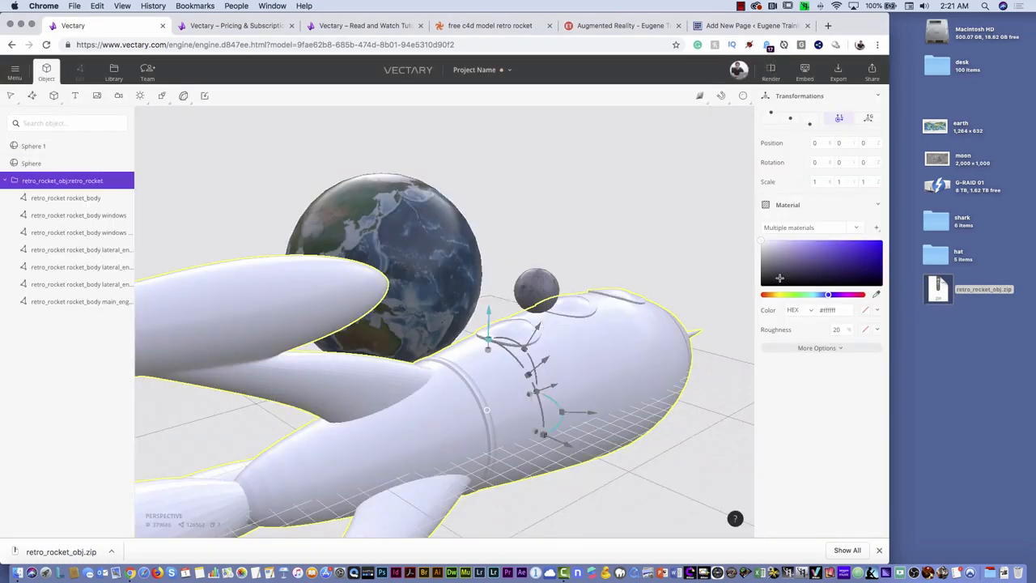
click(648, 278)
scroll(597, 320, down, 5)
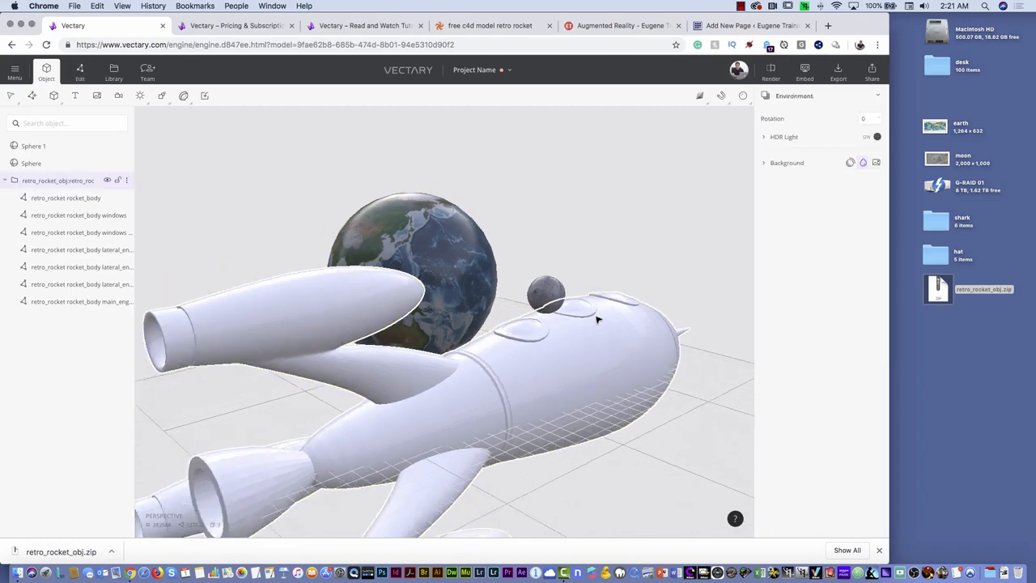
click(613, 331)
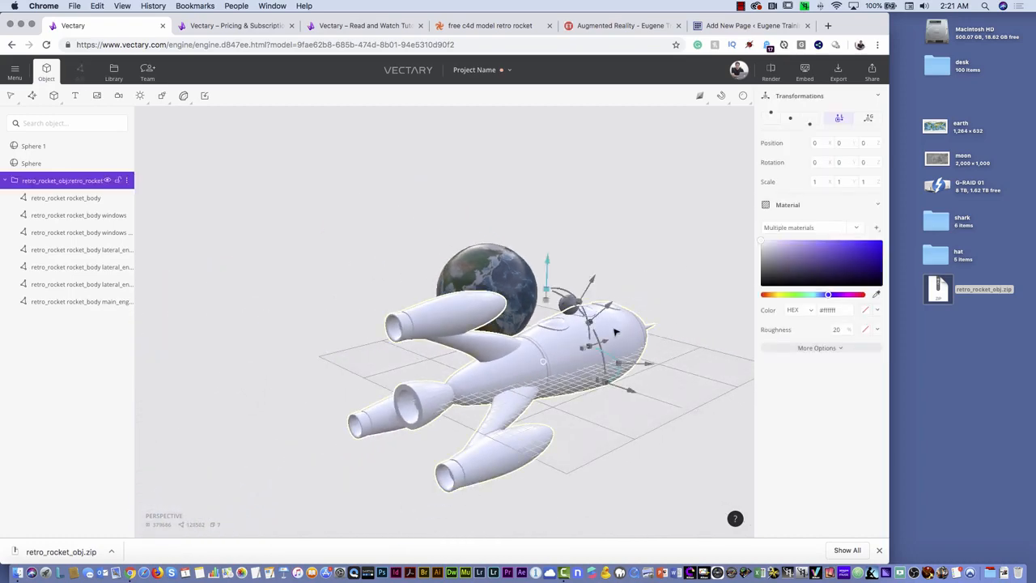
click(650, 293)
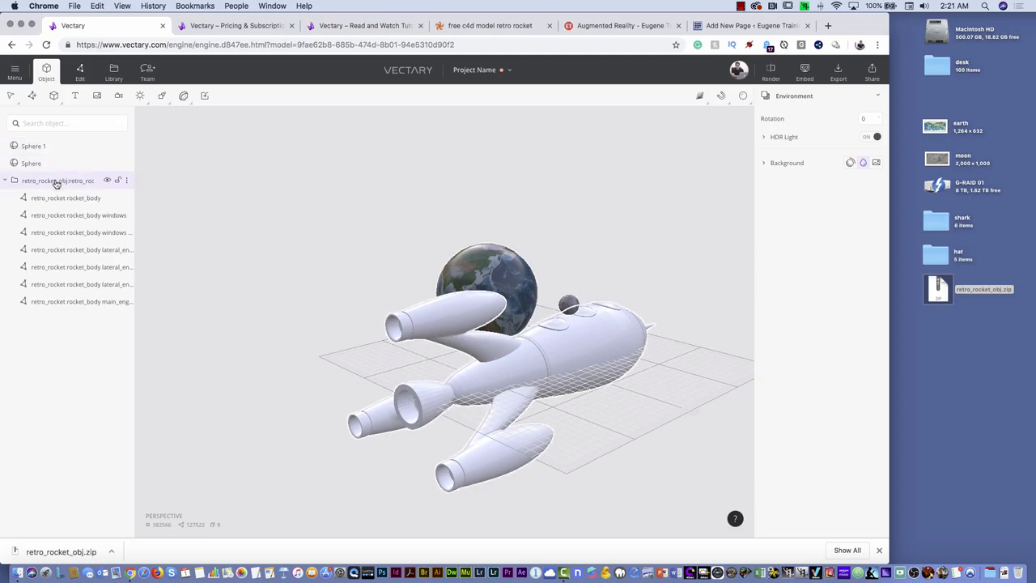
Stand the whole rocket group upright by rotating it 90° about X, and raise it to about 110 on Z.
click(55, 183)
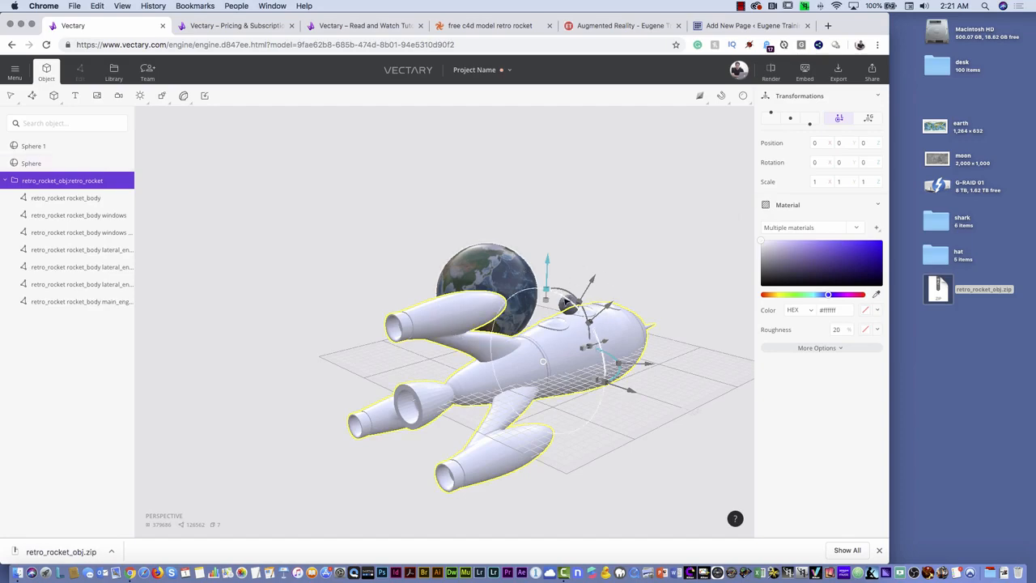
drag(567, 291, 462, 351)
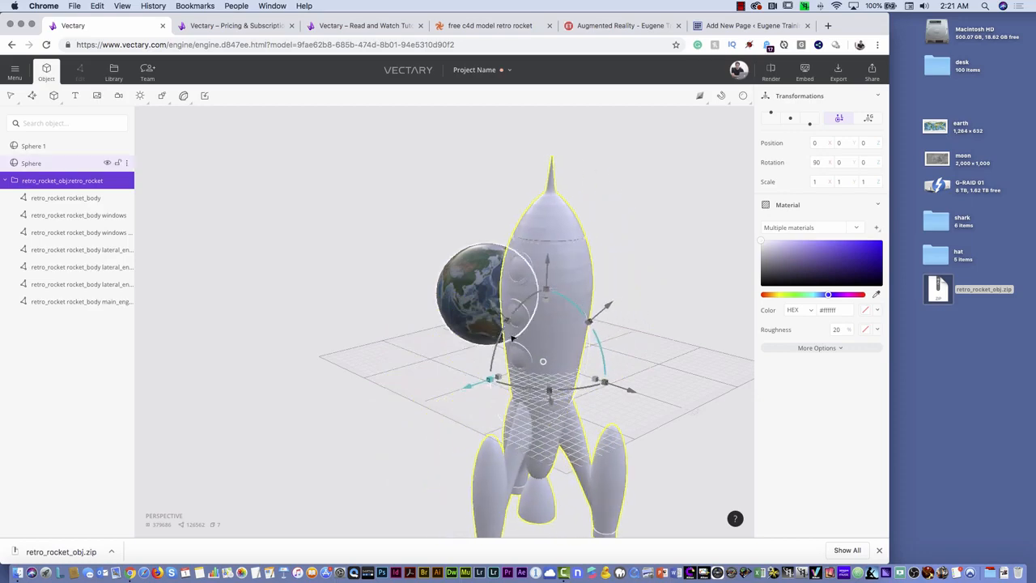
drag(548, 281, 555, 173)
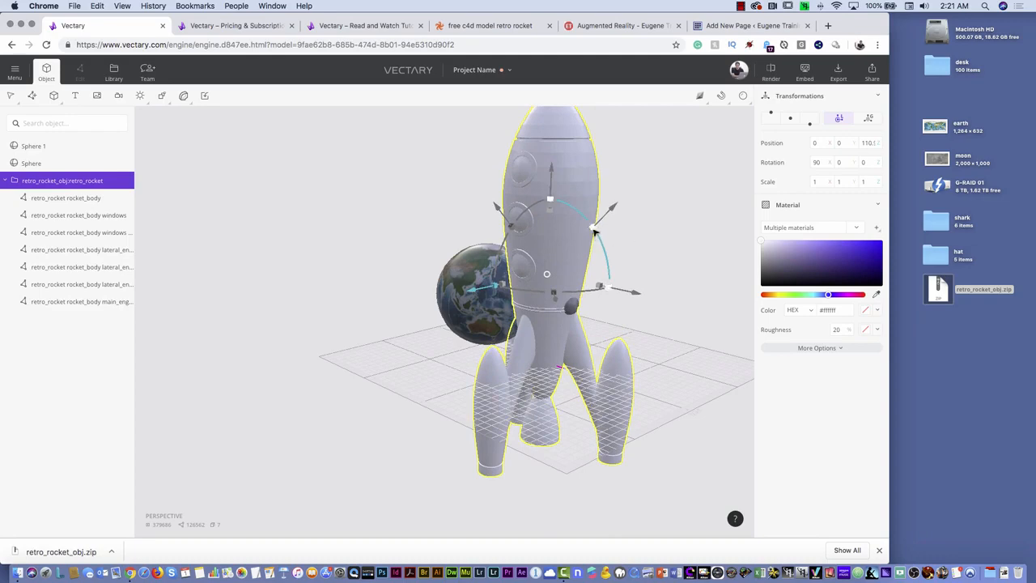
Scale the rocket group down in all directions to about 0.23 of its original size.
mouse_move(593, 232)
mouse_down()
mouse_move(566, 271)
mouse_move(593, 237)
mouse_up()
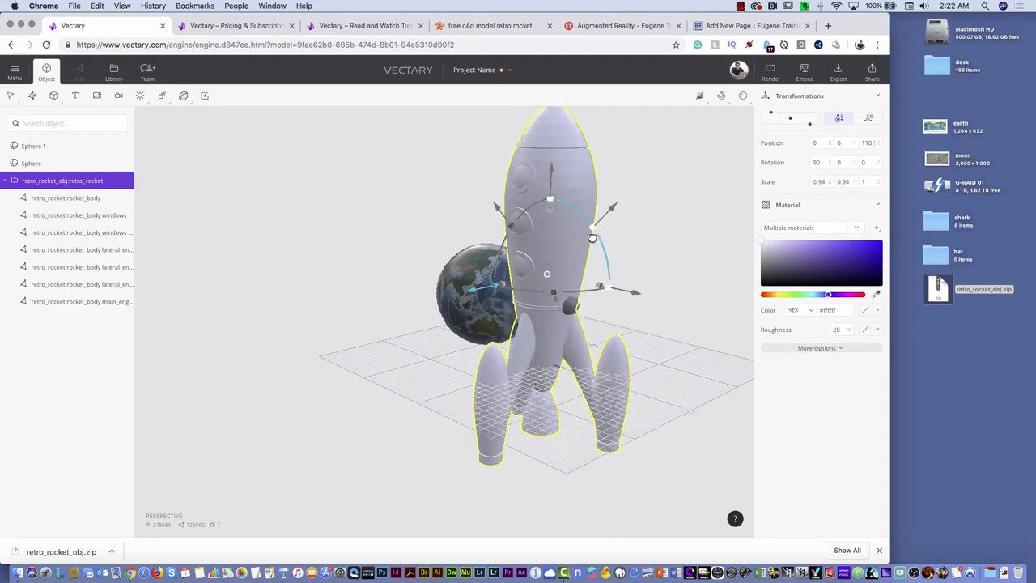
click(547, 275)
click(509, 252)
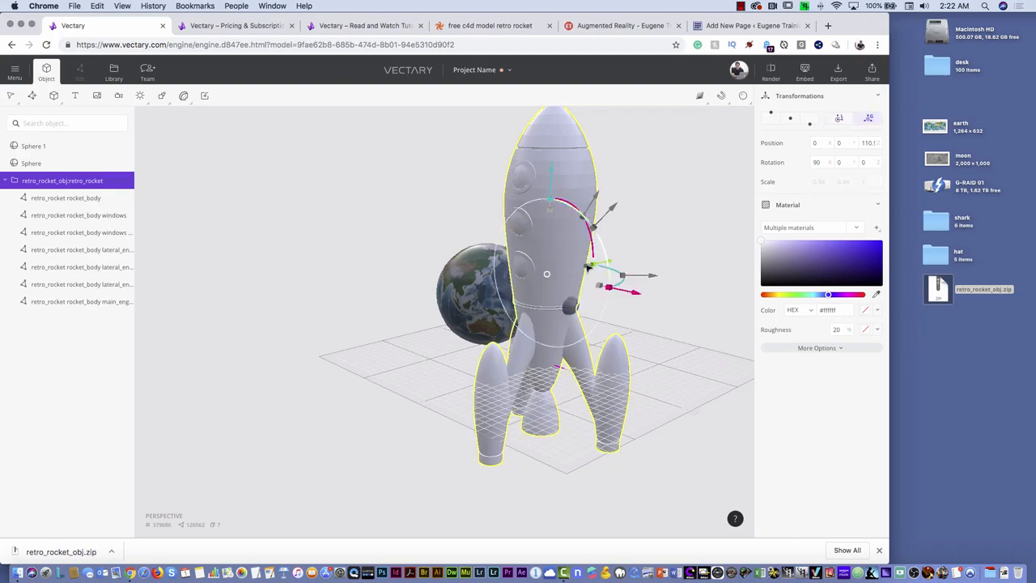
shift+drag(590, 267, 556, 279)
Raise the rocket group to about 158 on Z and tilt it to an X rotation of about 62.6°.
drag(553, 178, 553, 139)
drag(580, 174, 599, 283)
scroll(599, 283, up, 10)
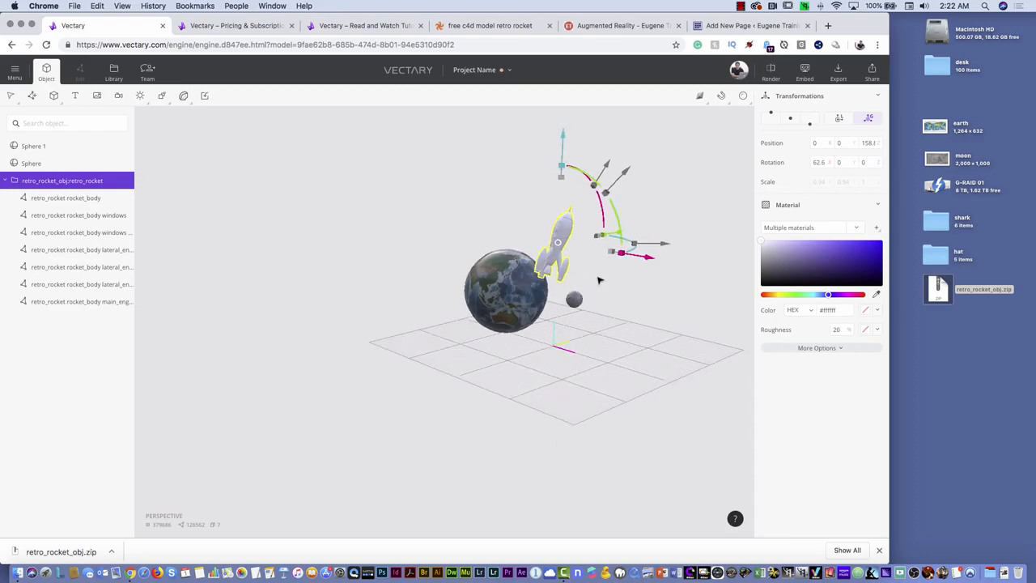
scroll(599, 280, down, 2)
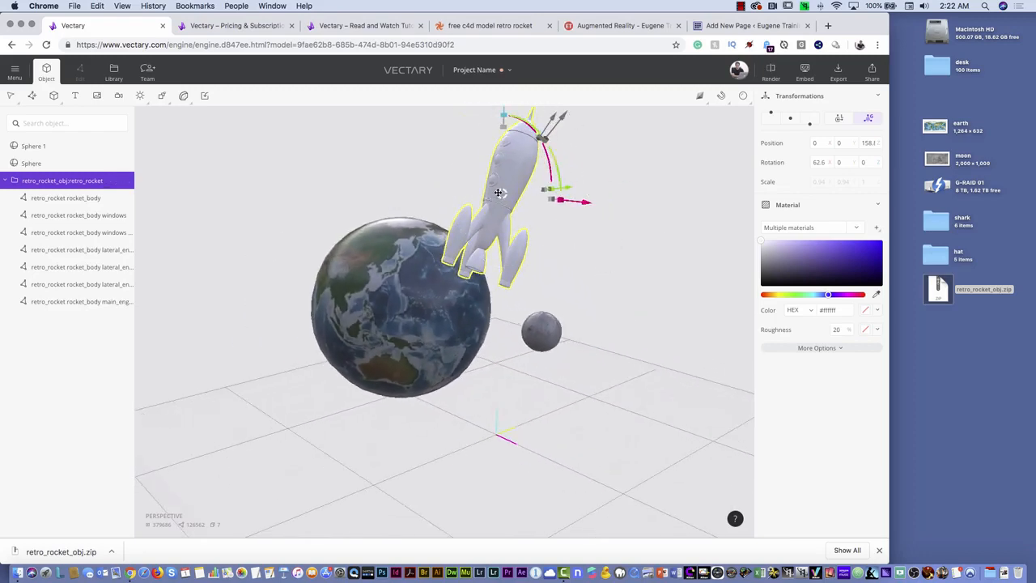
click(498, 193)
click(464, 166)
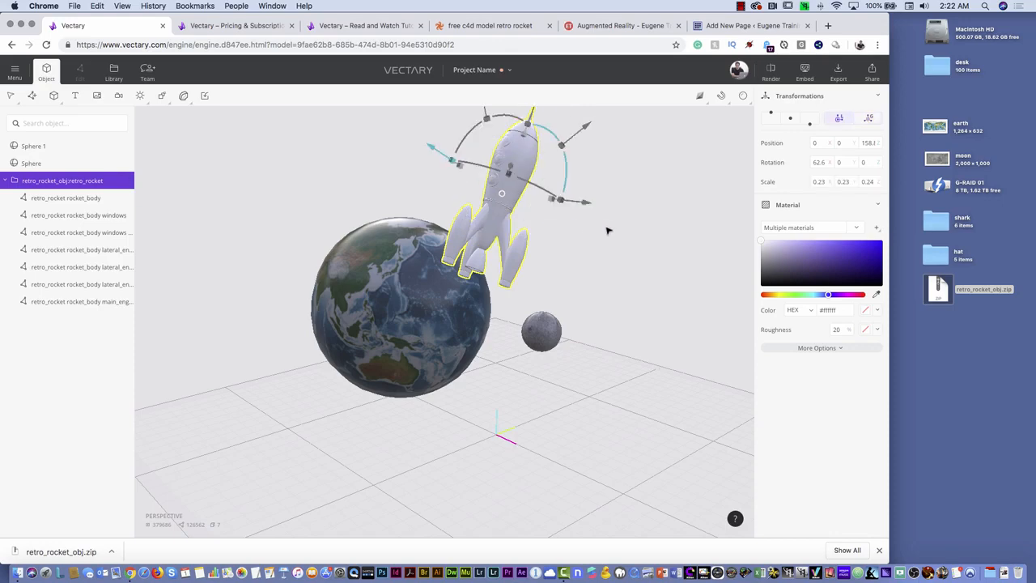
Color the rocket_body part of the rocket red (#cc2727).
click(608, 231)
click(520, 193)
click(55, 199)
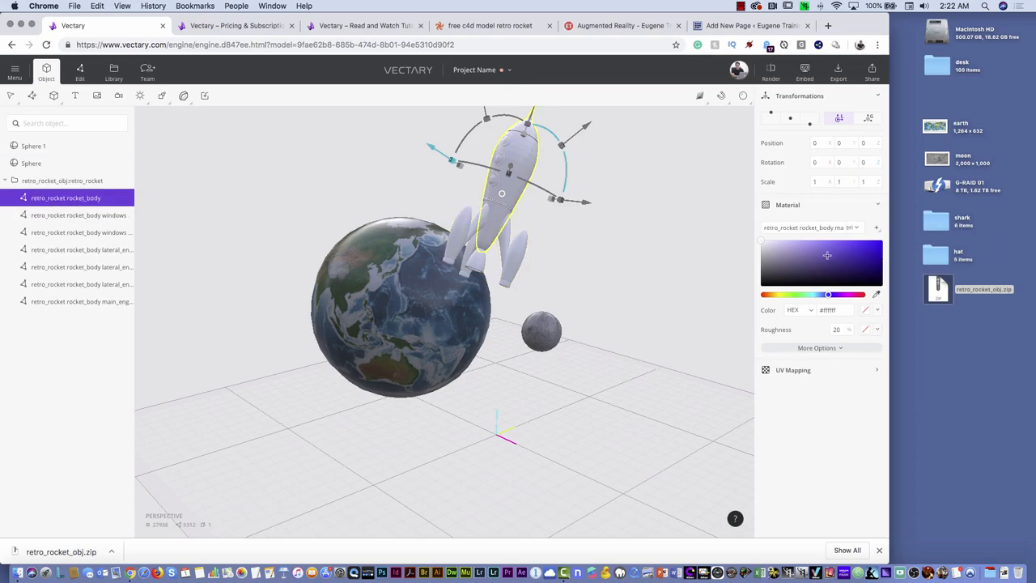
click(765, 295)
click(860, 250)
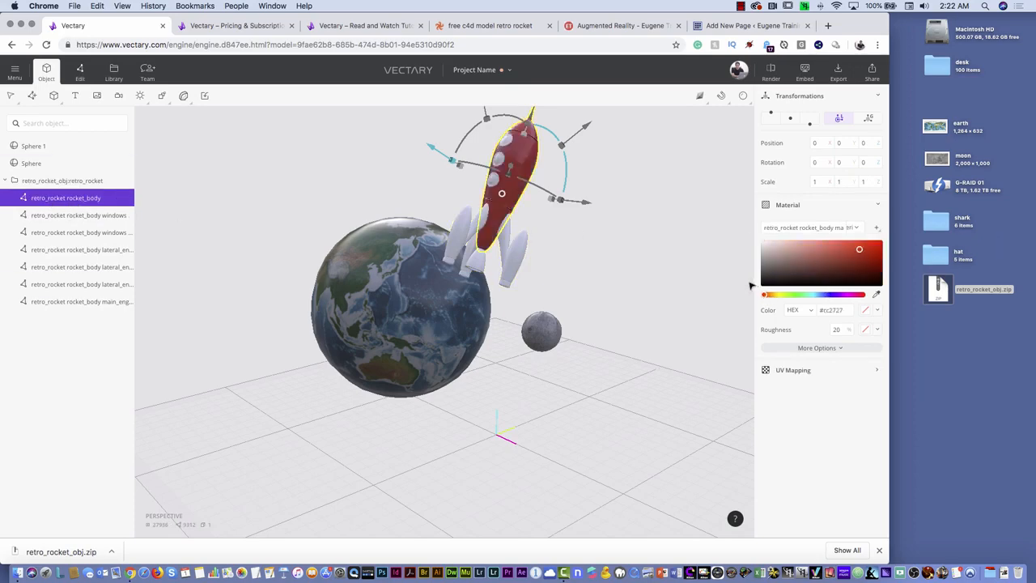
click(640, 256)
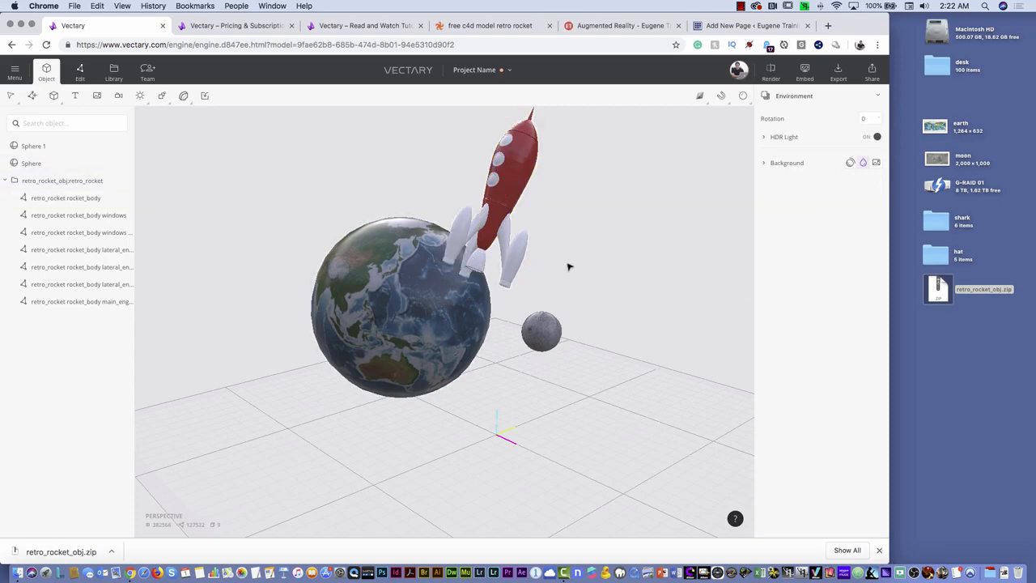
drag(633, 236, 670, 255)
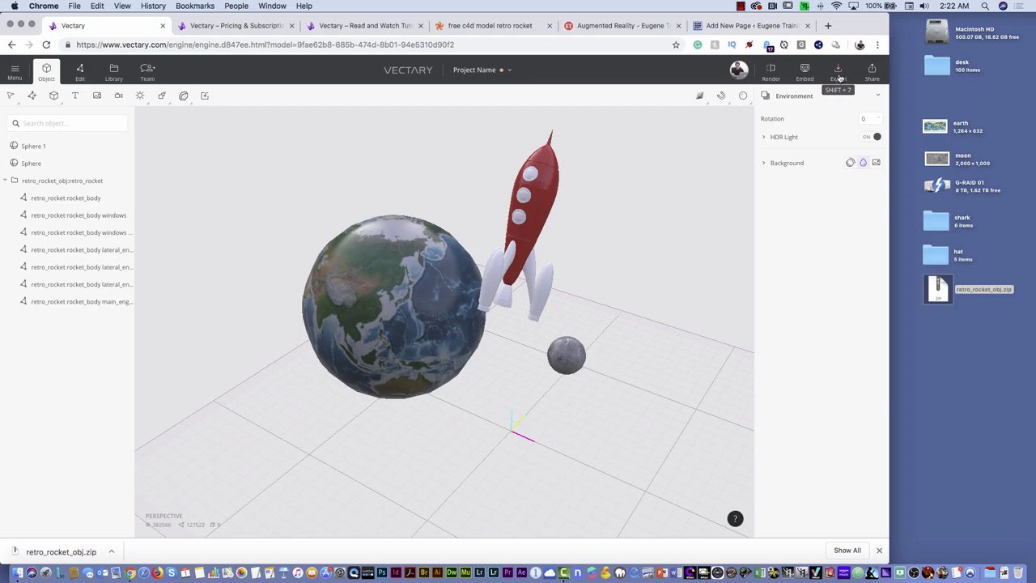
View the 3D export formats, and generate a web embed of the scene with augmented reality on.
click(839, 75)
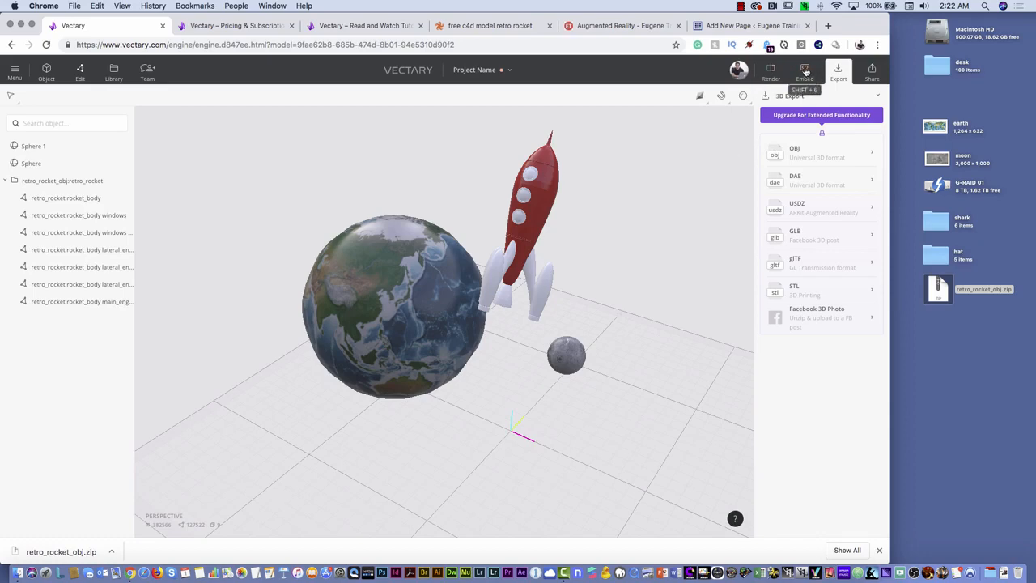
click(805, 72)
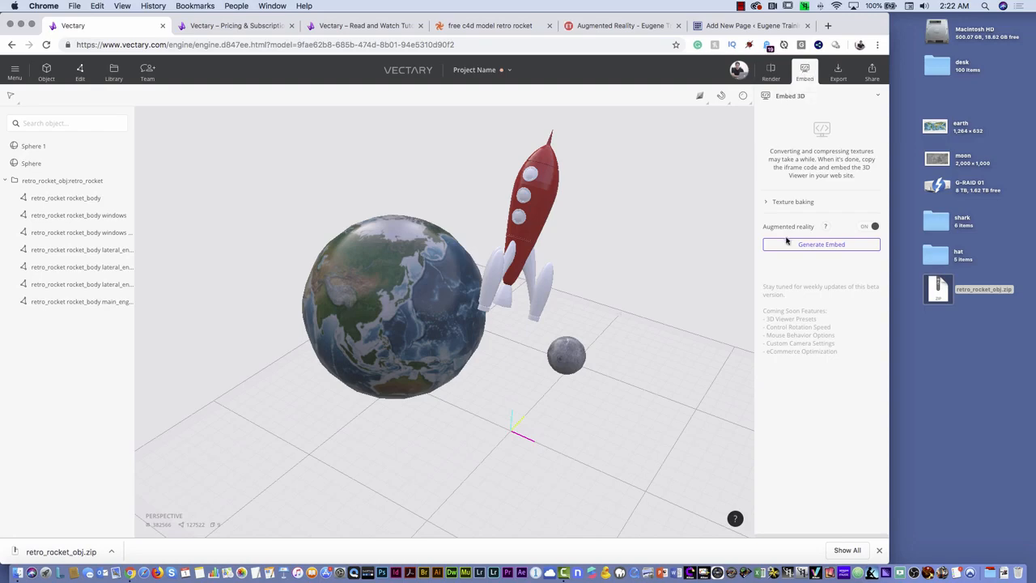
click(816, 245)
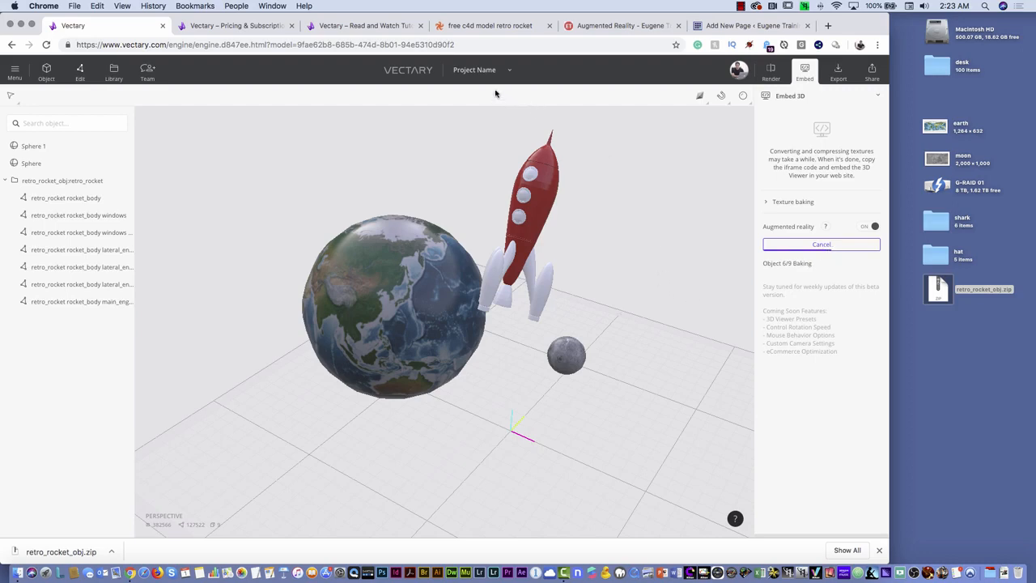
View the website's published Augmented Reality page and its WordPress page editor.
click(603, 27)
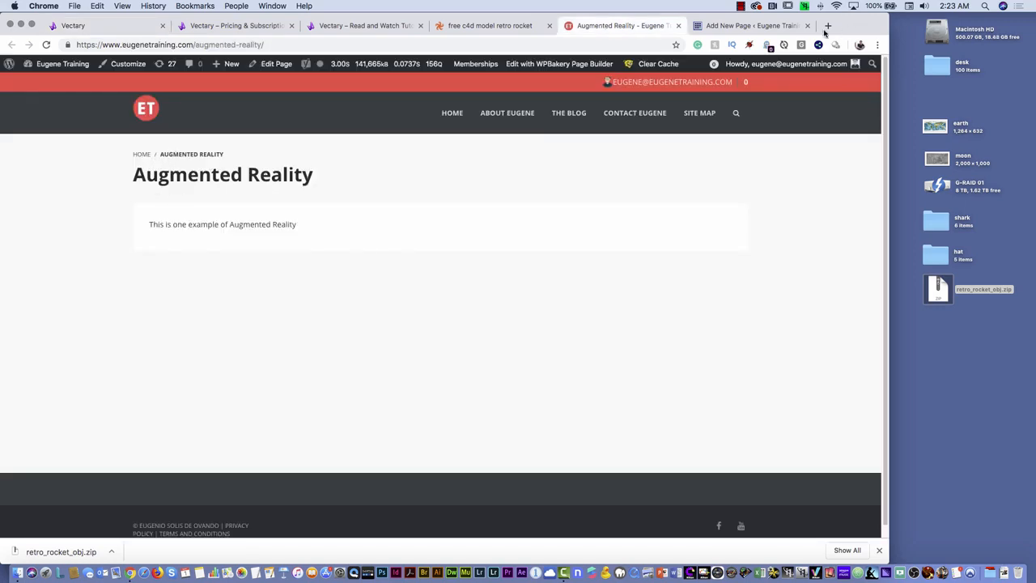
click(755, 27)
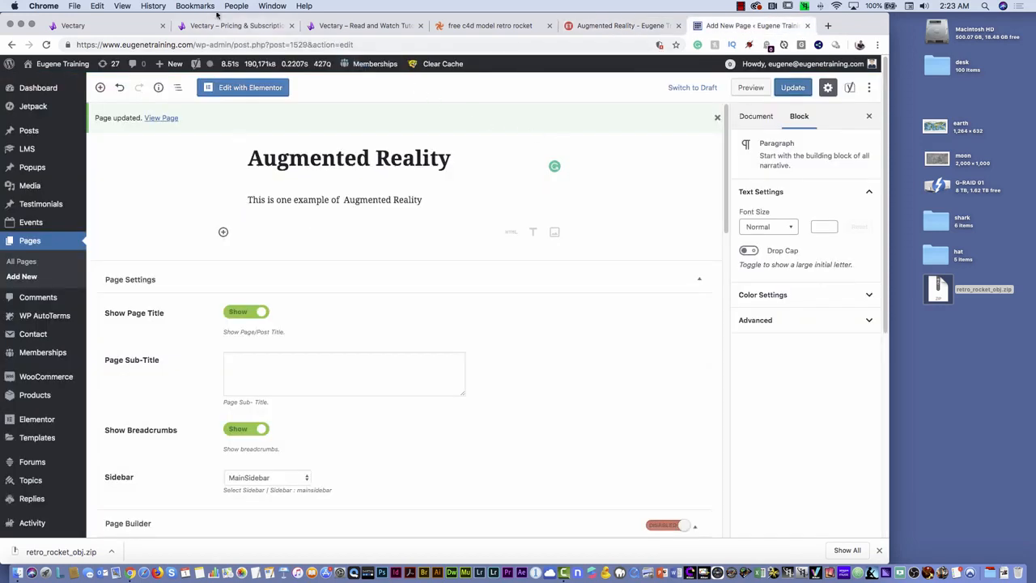
Switch back to the Vectary scene, proceed with the oversized USDZ file, and copy the iframe embed code.
click(108, 30)
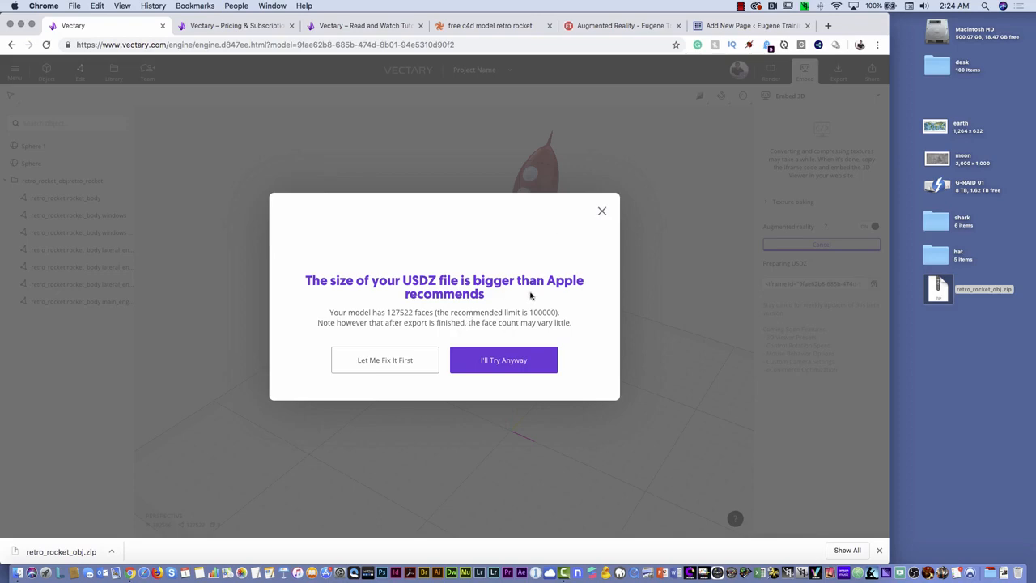
click(516, 354)
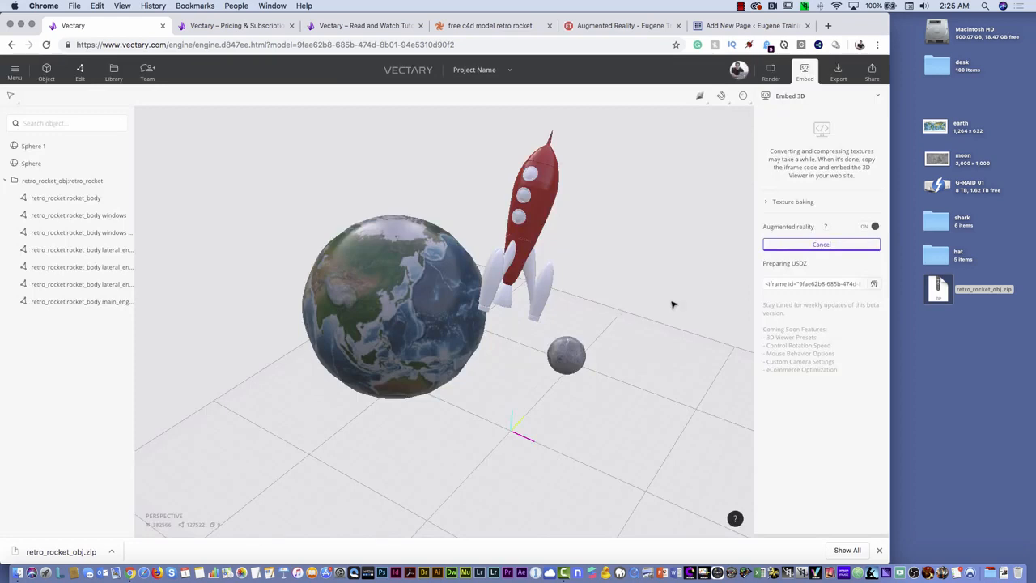
click(873, 285)
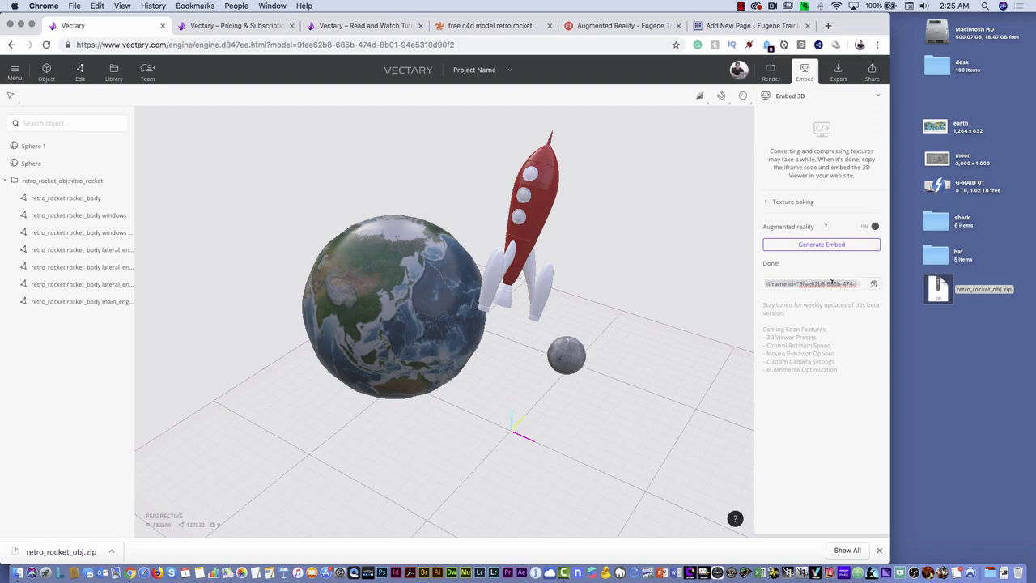
Switch to the WordPress editor, paste the iframe code into a Custom HTML block below the Augmented Reality paragraph, and update the page.
click(721, 26)
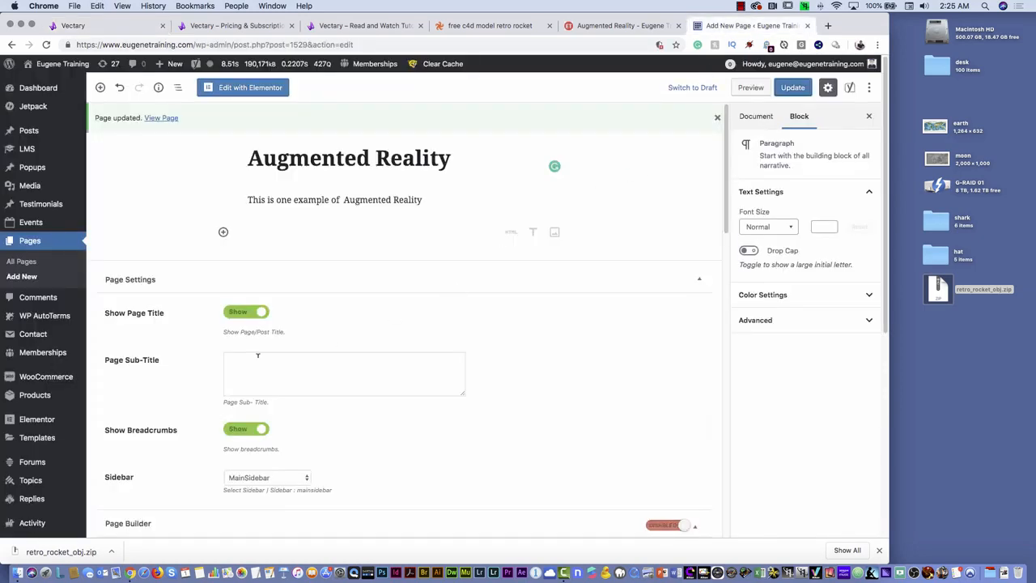
click(509, 232)
key(super+v)
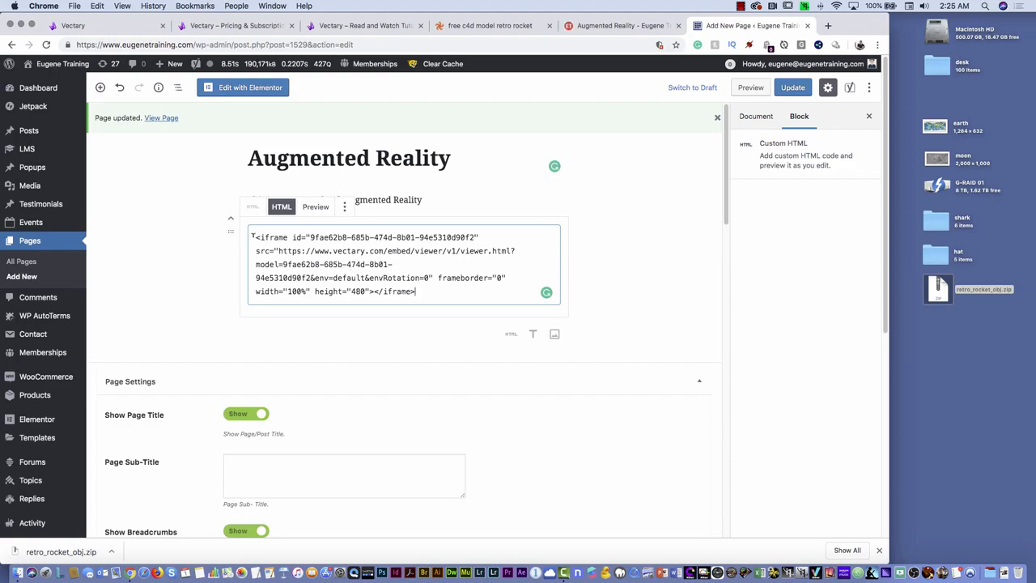
drag(254, 236, 468, 229)
drag(277, 251, 509, 246)
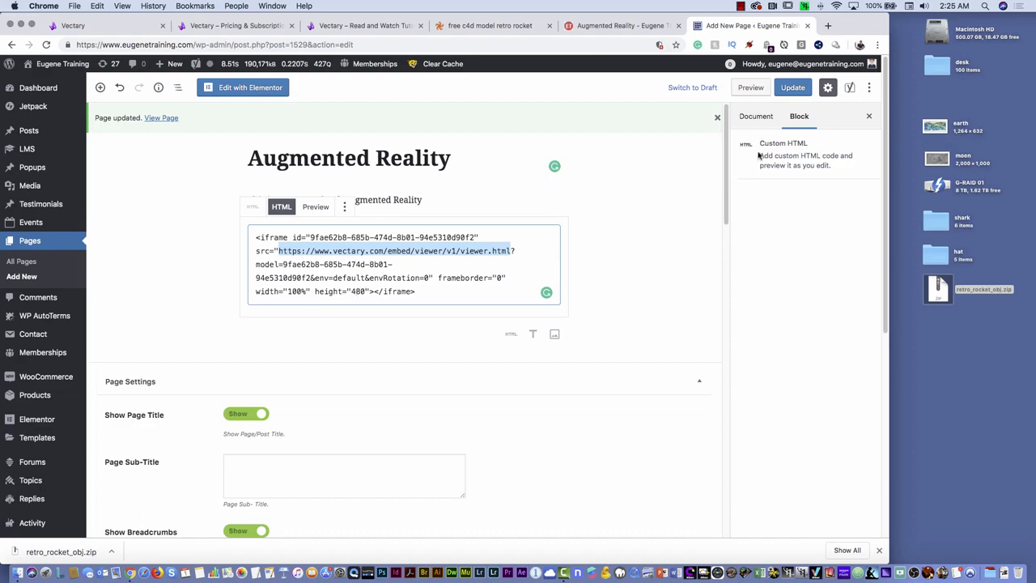
click(790, 87)
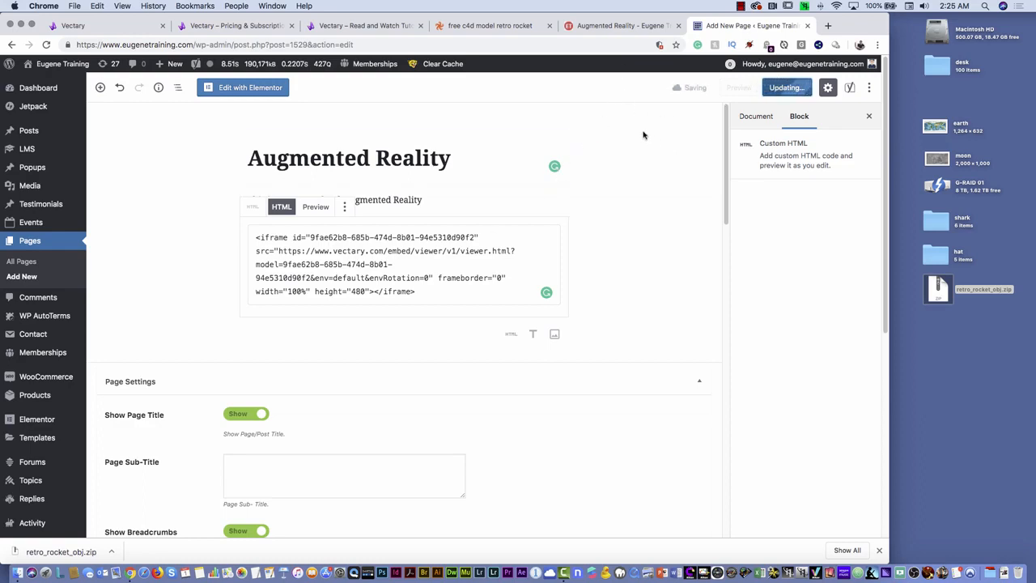
Switch to the published Augmented Reality page, reload it, and dismiss the browser's downloads bar.
click(615, 26)
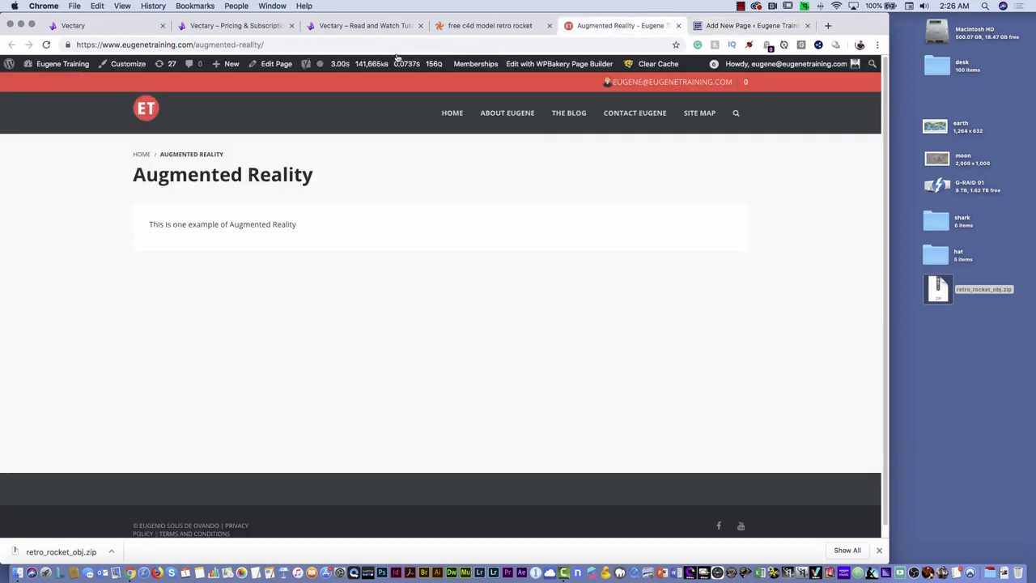
click(46, 45)
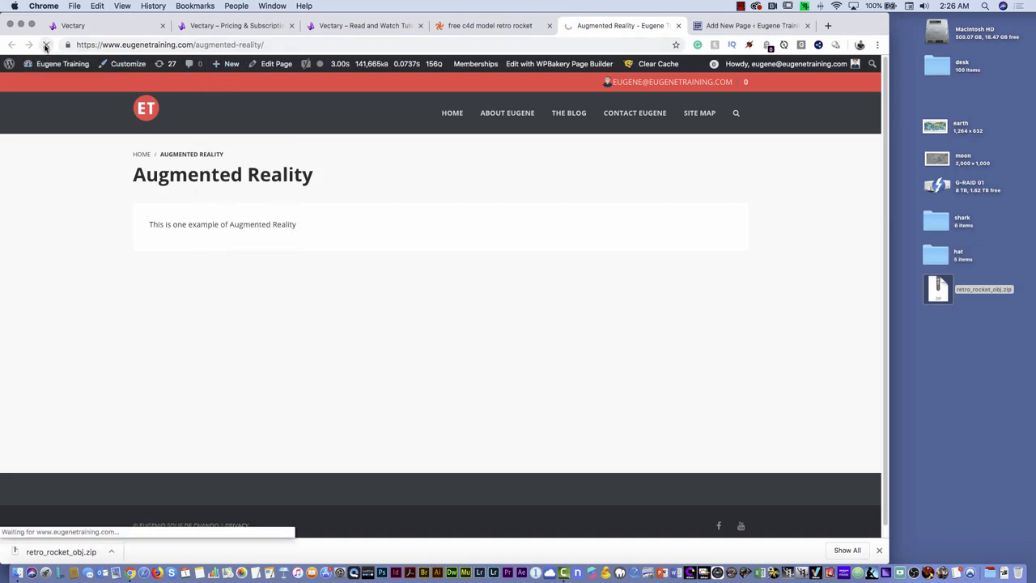
click(879, 550)
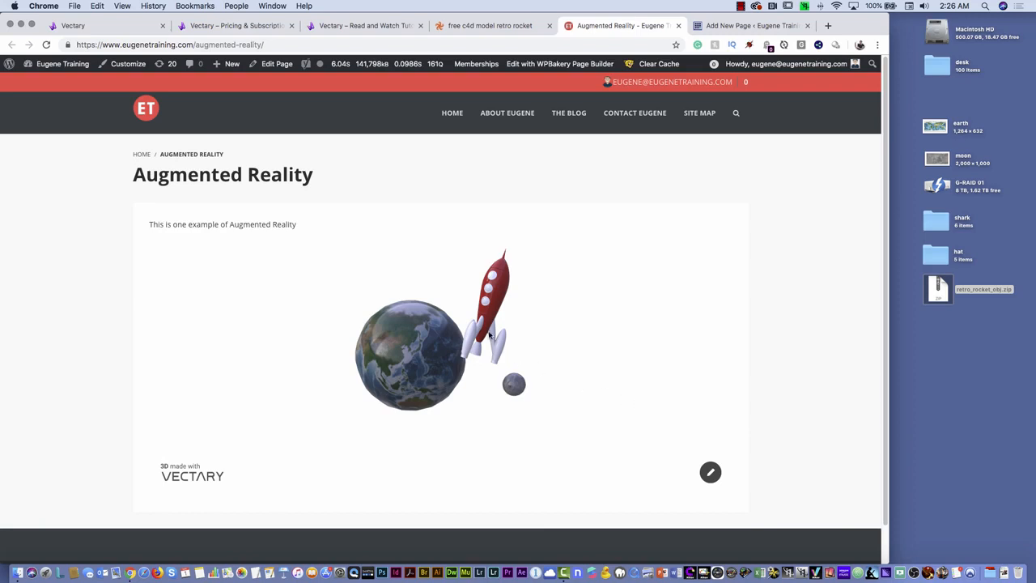
Examine the embedded earth, moon and rocket scene up close from several angles in the page's 3D viewer.
drag(490, 328, 429, 351)
scroll(429, 352, down, 3)
scroll(429, 351, up, 5)
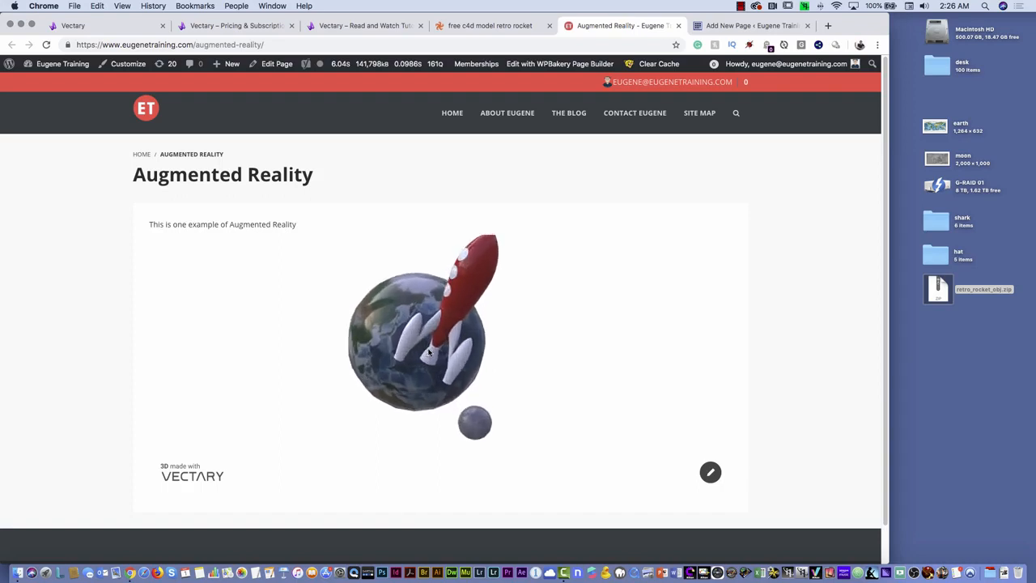
scroll(429, 352, up, 4)
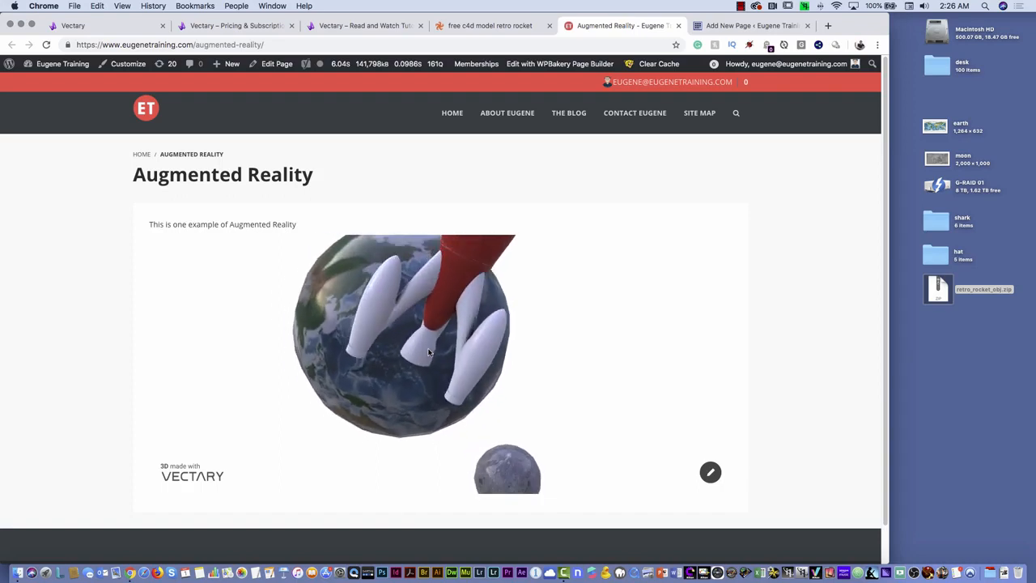
scroll(430, 351, up, 3)
drag(476, 352, 433, 350)
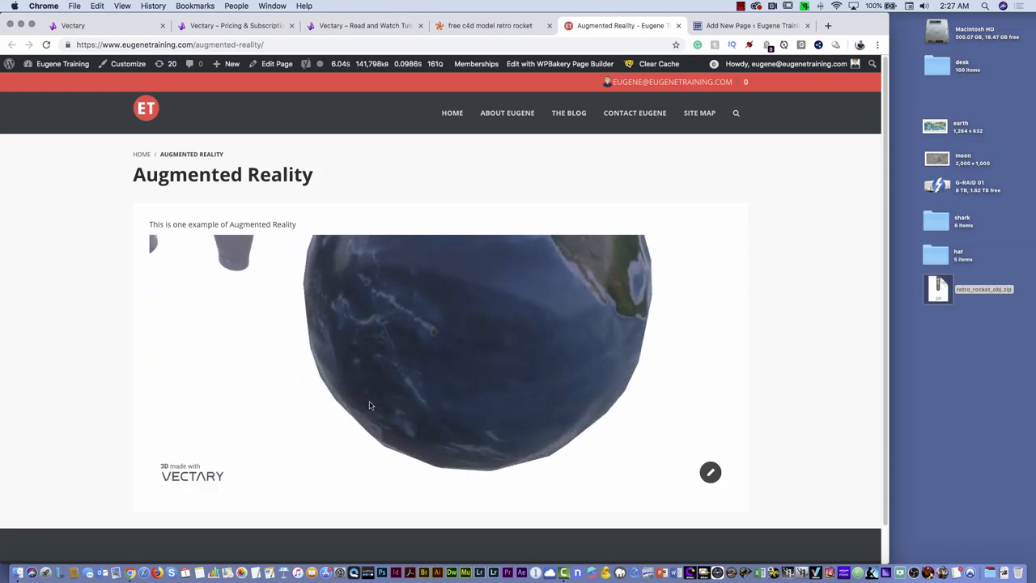
mouse_move(370, 397)
mouse_down()
mouse_move(502, 310)
mouse_move(538, 320)
mouse_move(510, 327)
mouse_move(526, 333)
mouse_move(482, 356)
mouse_move(373, 379)
mouse_up()
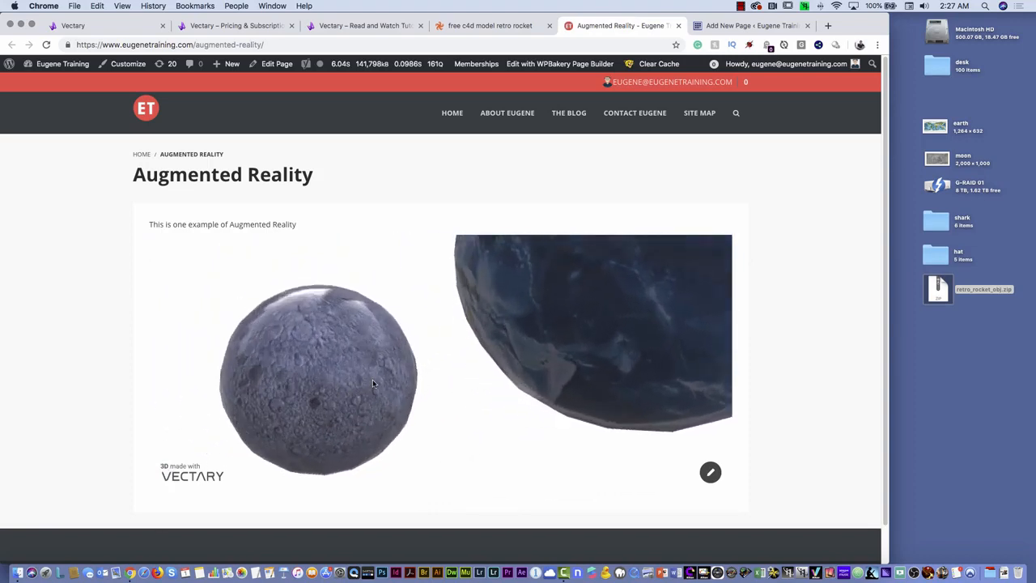
Switch from Chrome to Safari on the iPad to show the published Augmented Reality page with the embedded scene.
scroll(372, 380, down, 10)
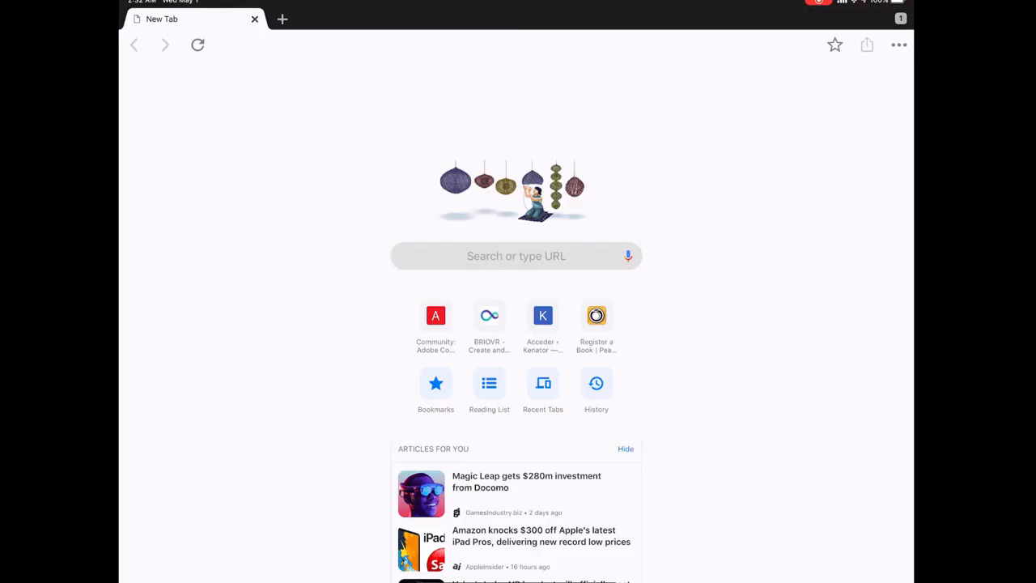
key(super+h)
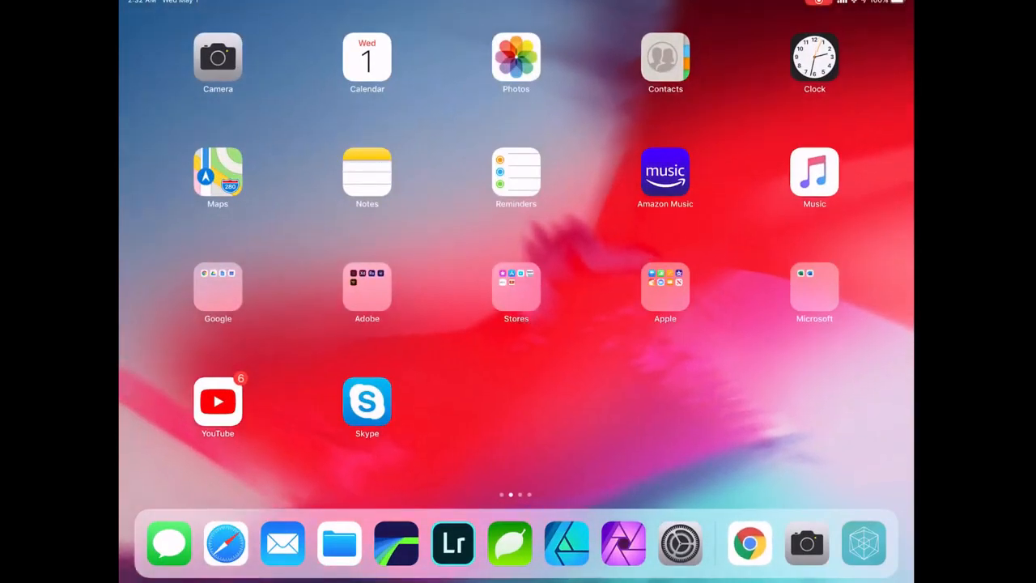
click(226, 543)
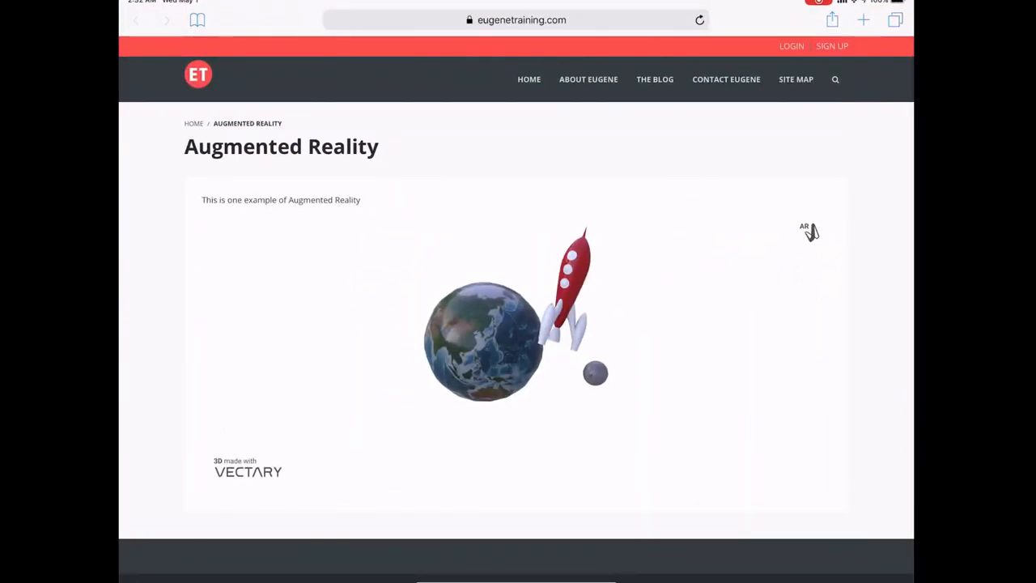
Launch the embedded earth, moon and rocket scene in the AR viewer and change from Object to AR mode.
scroll(517, 324, down, 2)
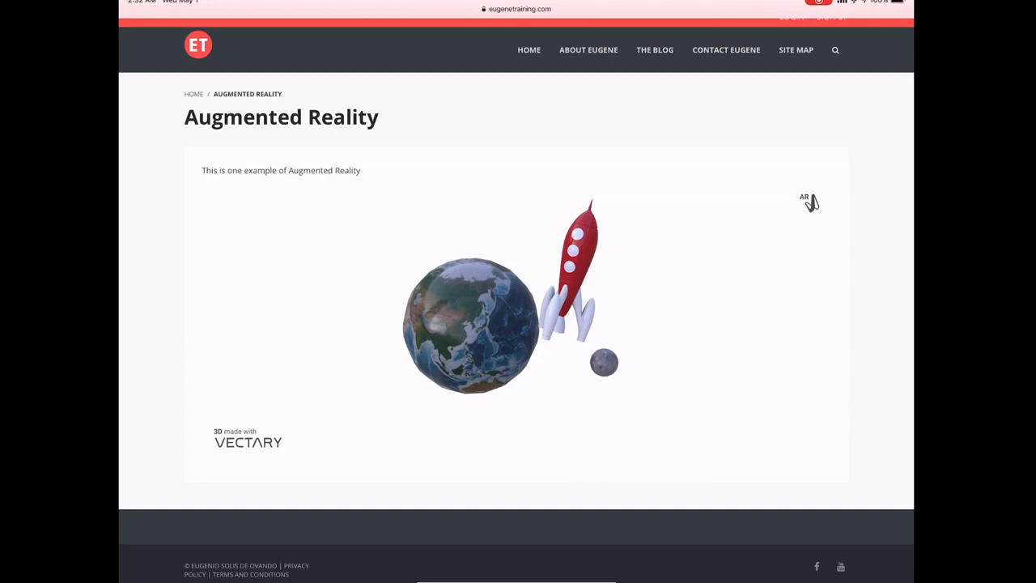
click(809, 202)
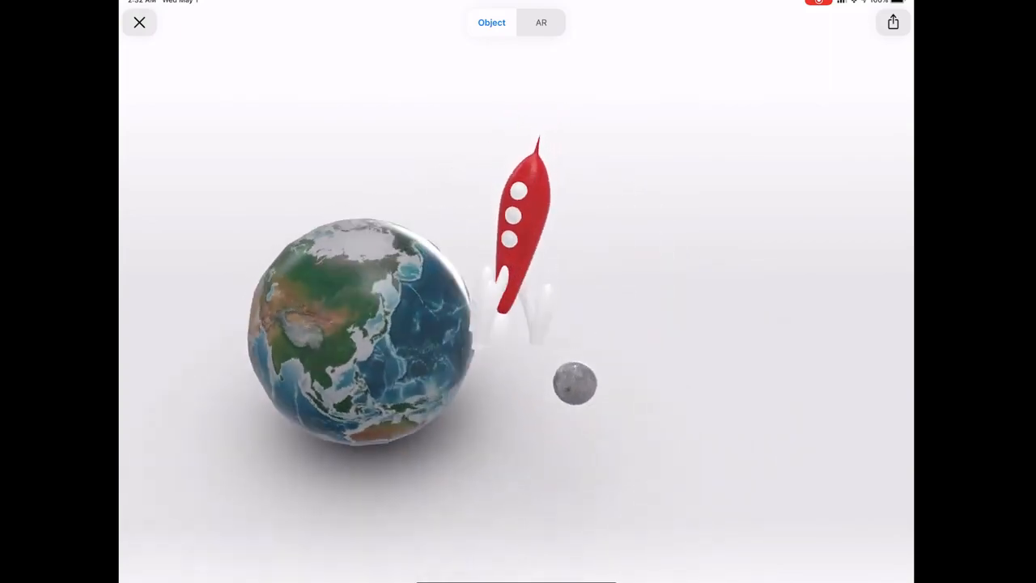
click(540, 23)
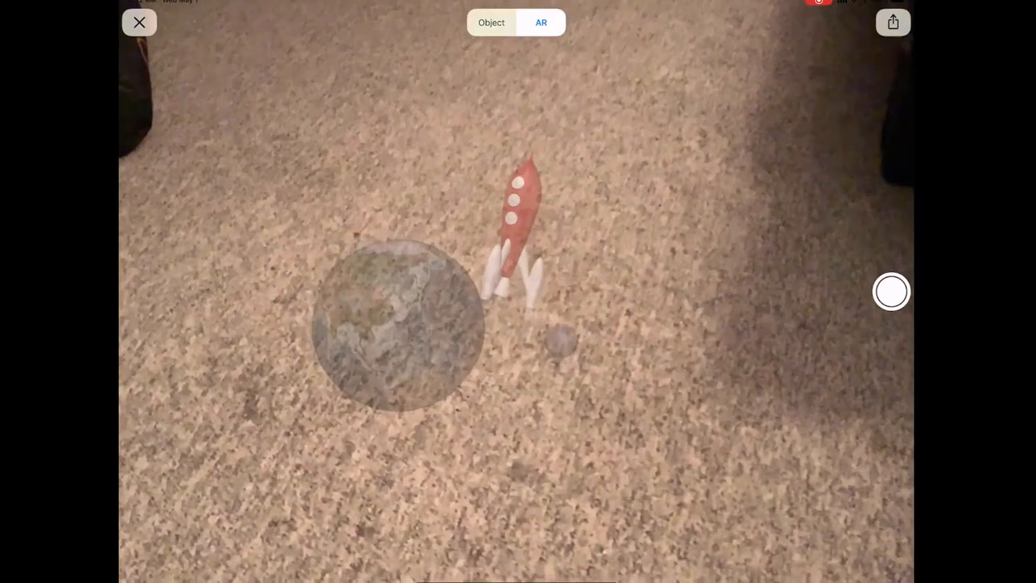